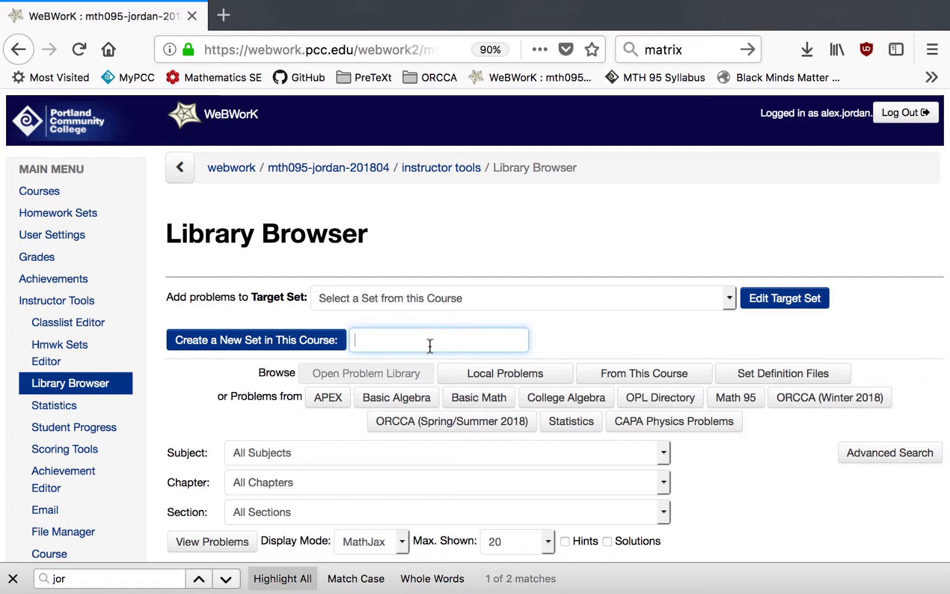
Create a new problem set named Perimeter in this course.
type("Perimeter")
left_click(252, 348)
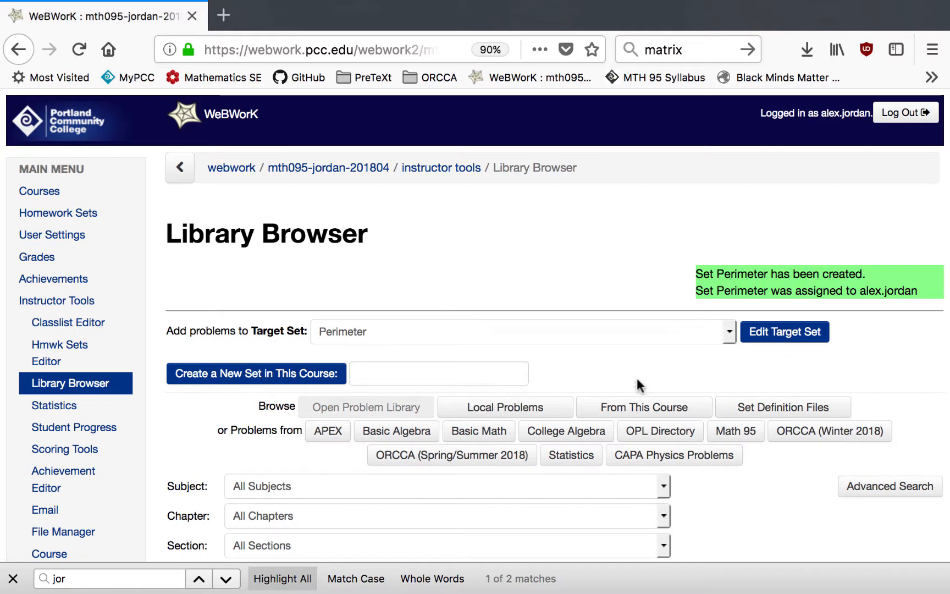
Filter the Open Problem Library to subject Geometry, chapter Shapes, section Perimeter, and display the matching problems.
scroll(637, 378, "down", 3)
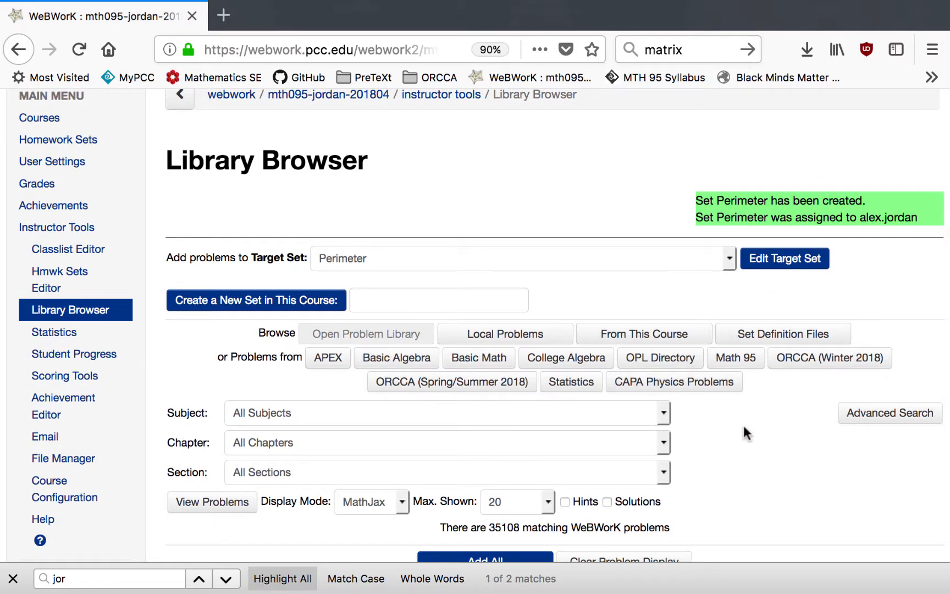
scroll(743, 426, "down", 2)
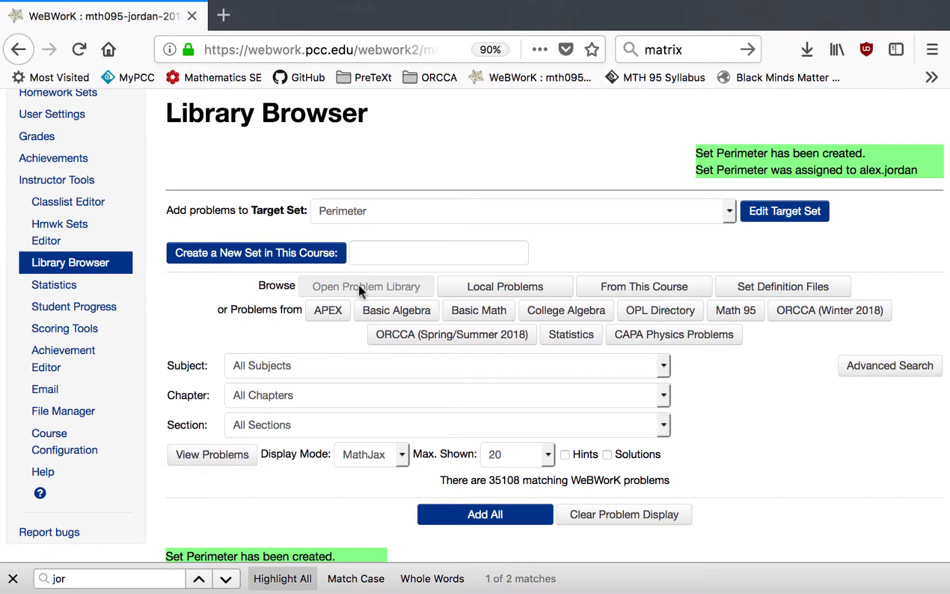
left_click(338, 368)
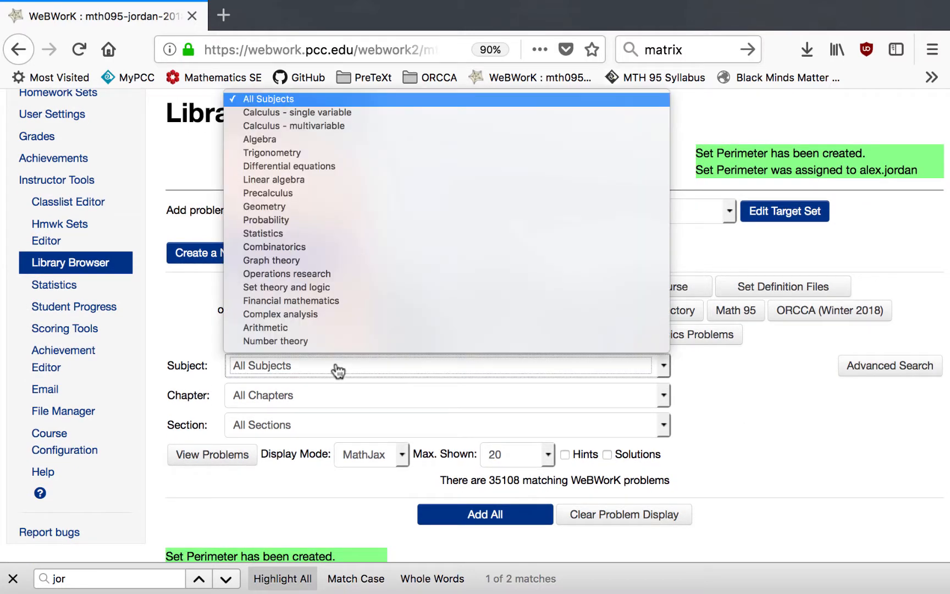
left_click(297, 206)
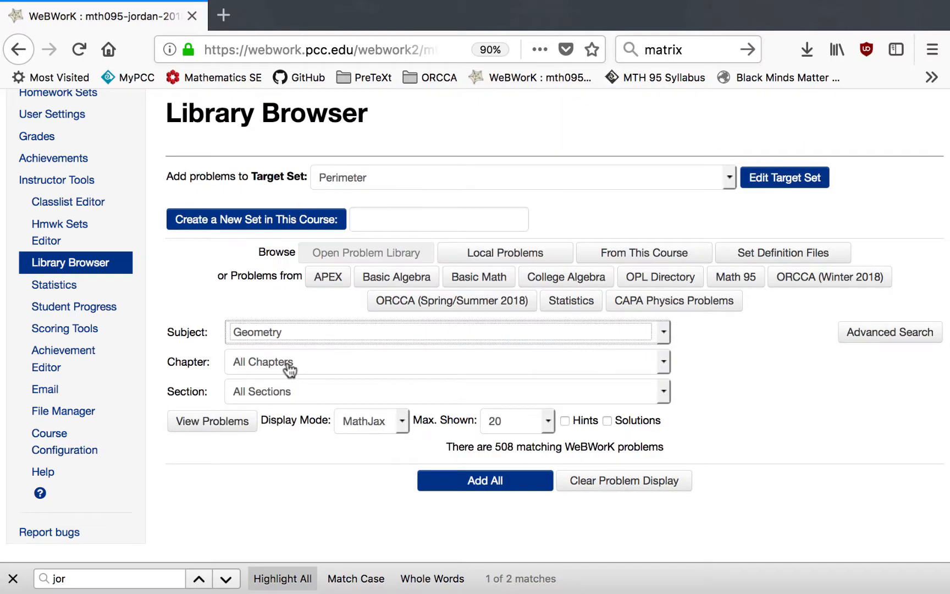
left_click(287, 363)
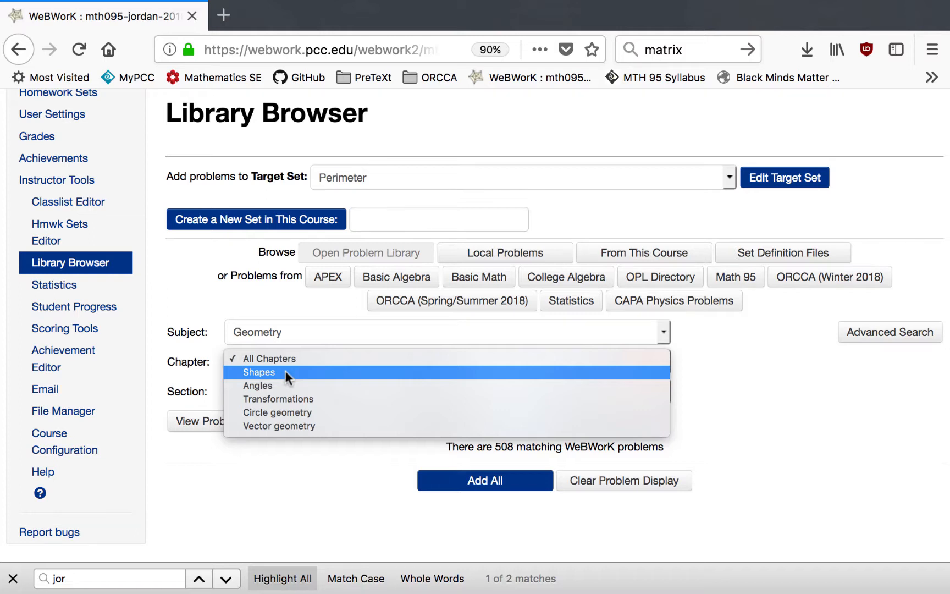
left_click(284, 372)
left_click(283, 397)
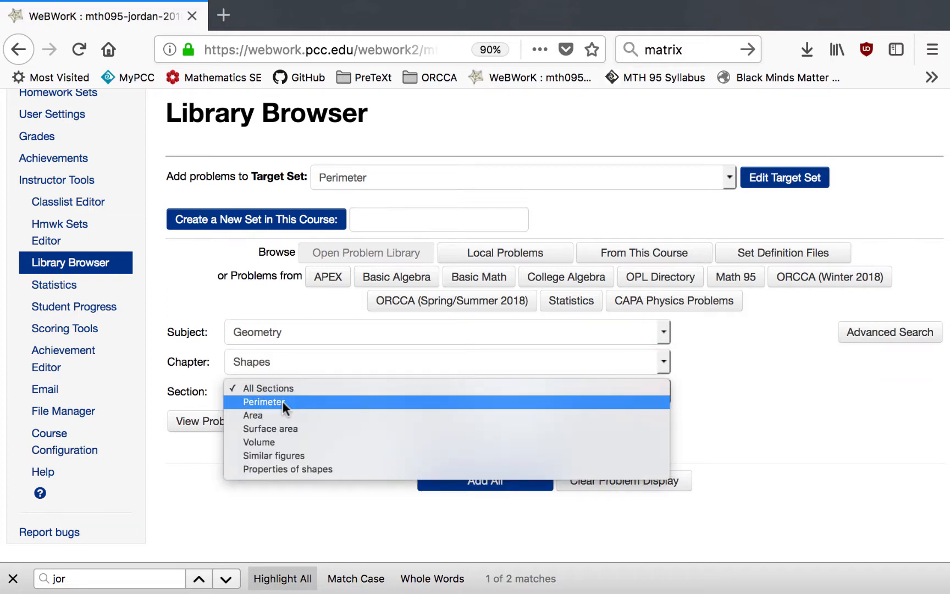
left_click(282, 401)
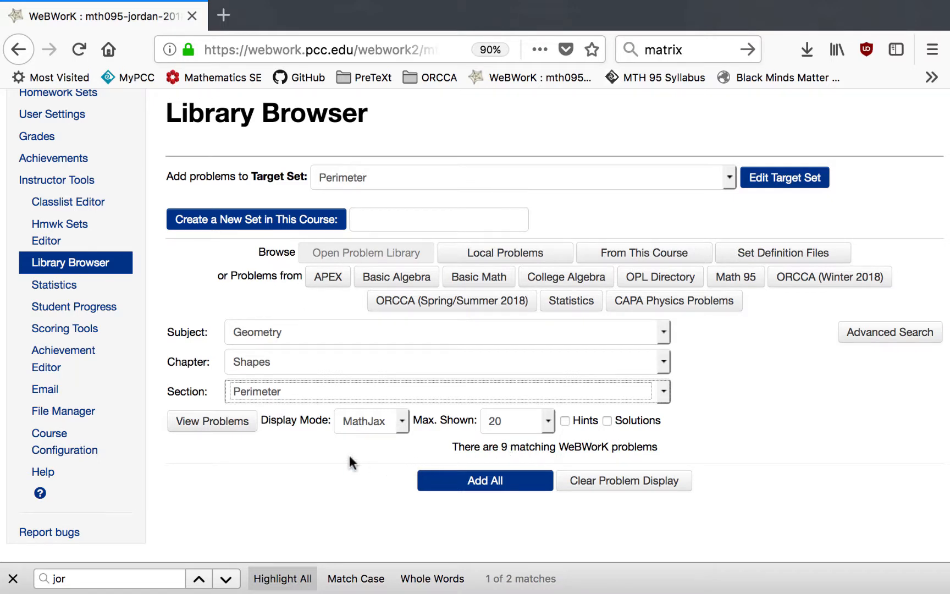
left_click(238, 424)
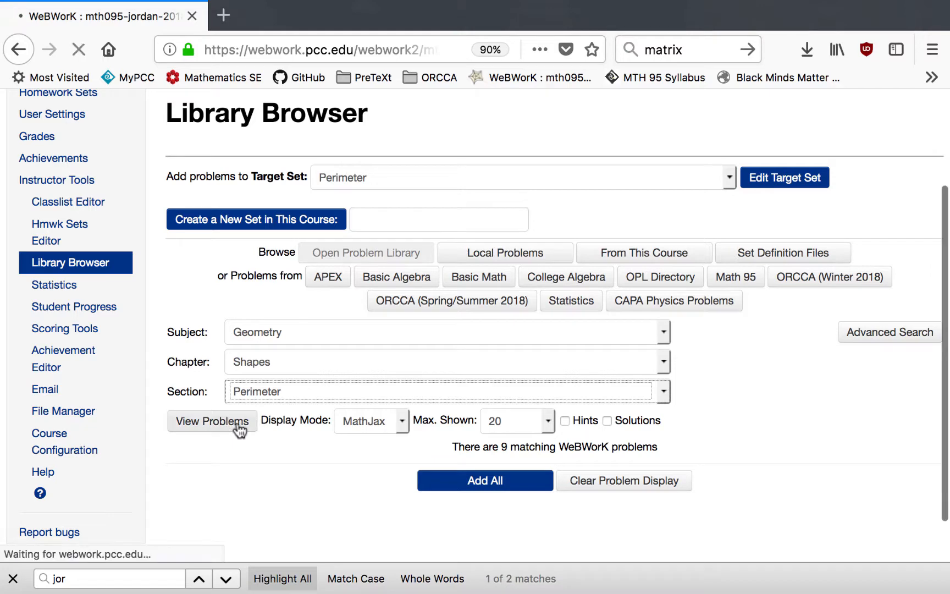
Preview other randomized versions of the problem asking for a rectangle's height from its perimeter and base.
scroll(711, 501, "down", 3)
scroll(711, 497, "down", 4)
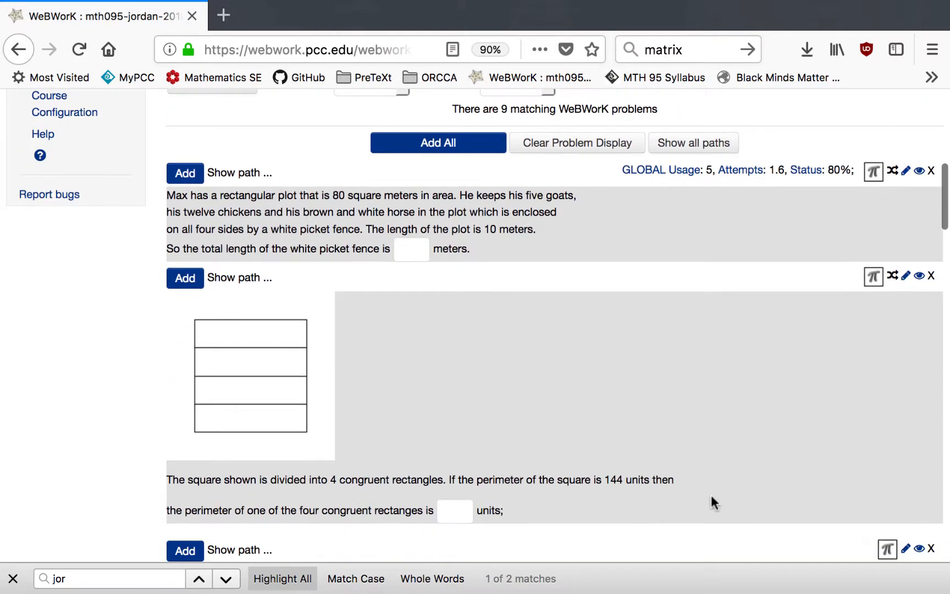
scroll(711, 495, "down", 10)
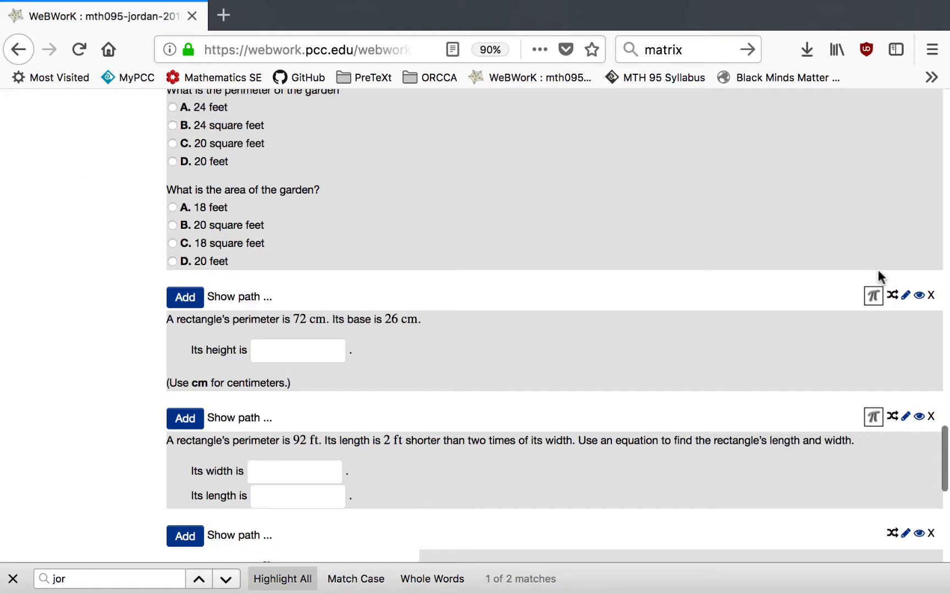
left_click(893, 297)
left_click(893, 298)
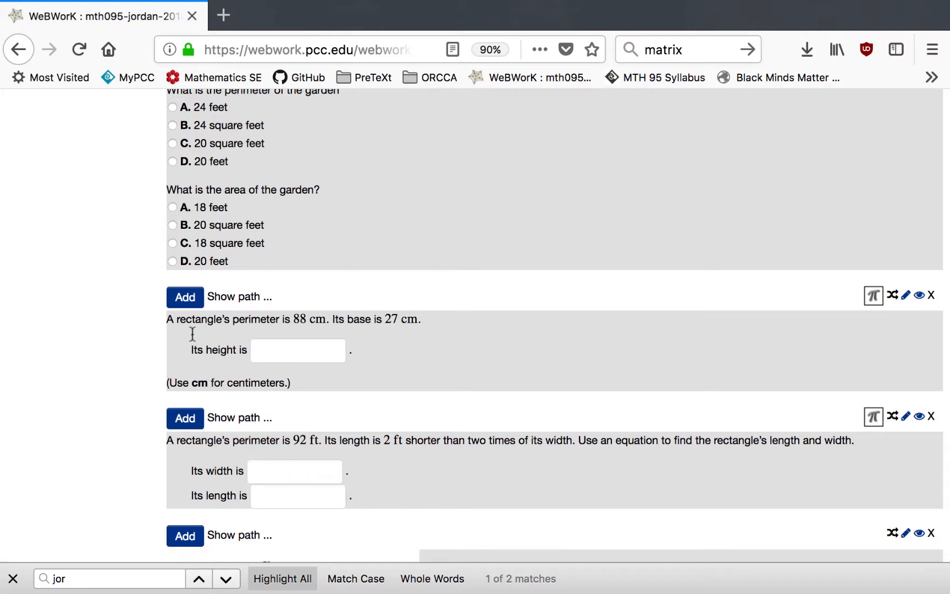
Add the rectangle height problem and the hamster track length problem to the Perimeter set.
left_click(185, 300)
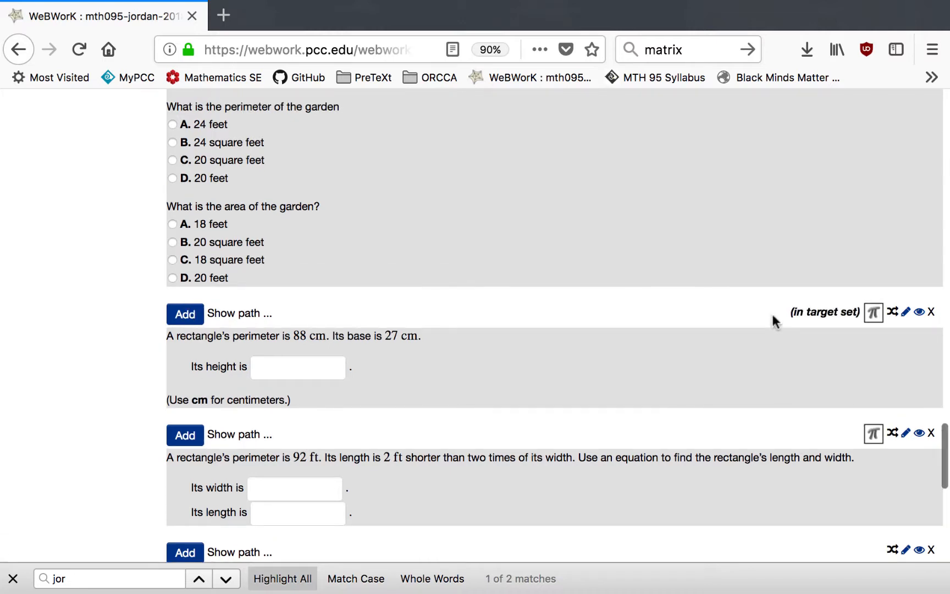
scroll(763, 370, "down", 5)
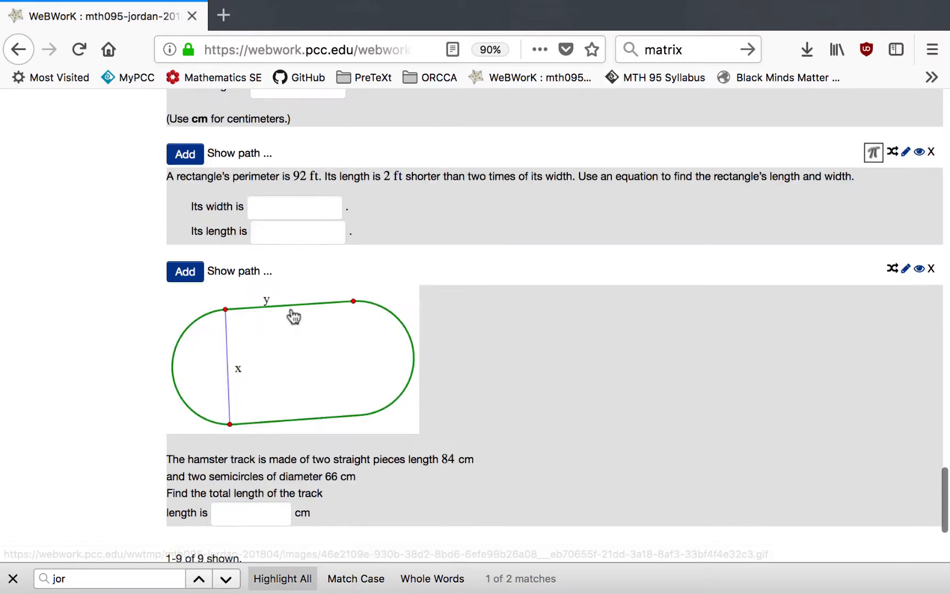
left_click(191, 271)
Open the Perimeter set's problem list from the homework sets editor.
scroll(507, 342, "up", 20)
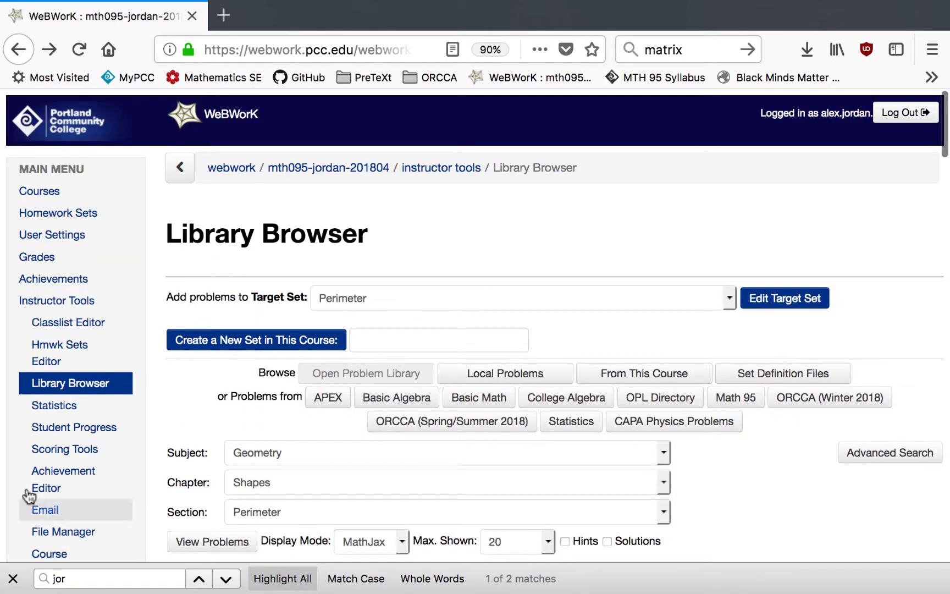
left_click(55, 351)
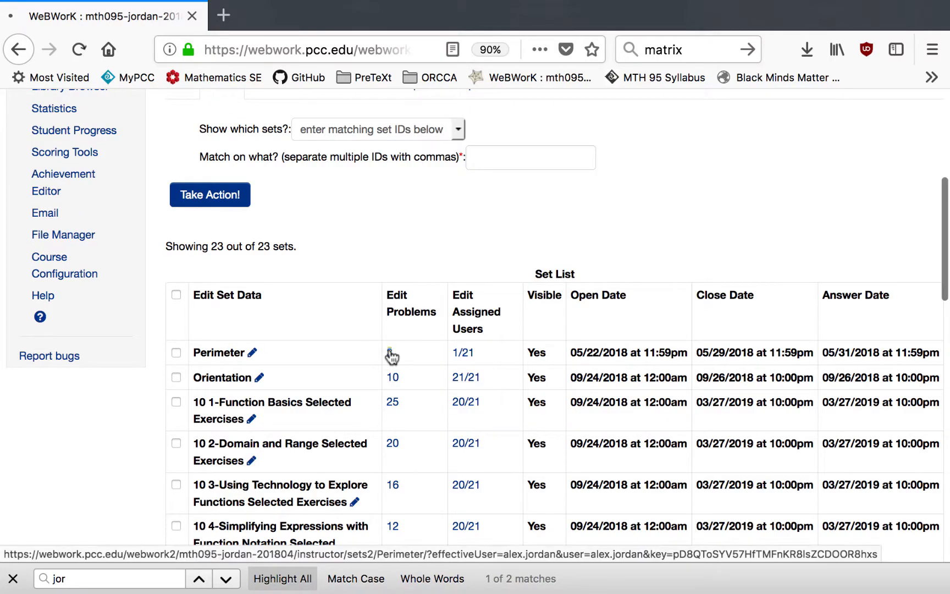
left_click(389, 353)
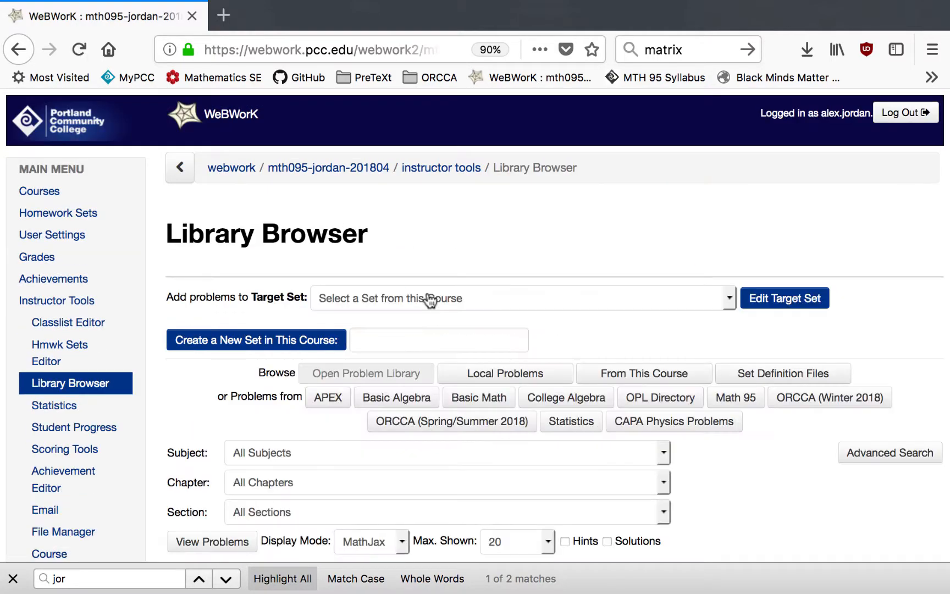
Switch the library search to advanced mode and look through the available textbook filters.
scroll(430, 300, "down", 2)
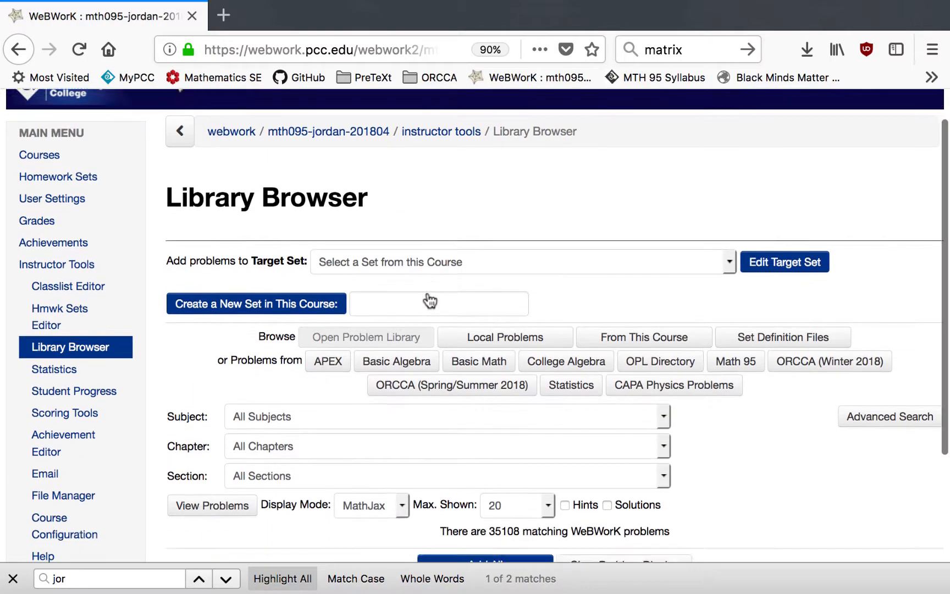
left_click(863, 406)
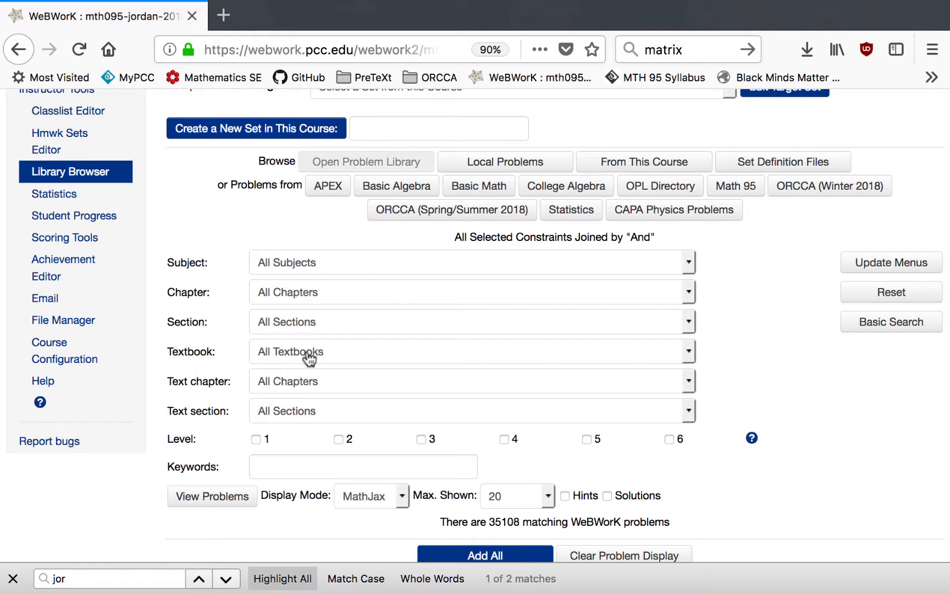
left_click(290, 467)
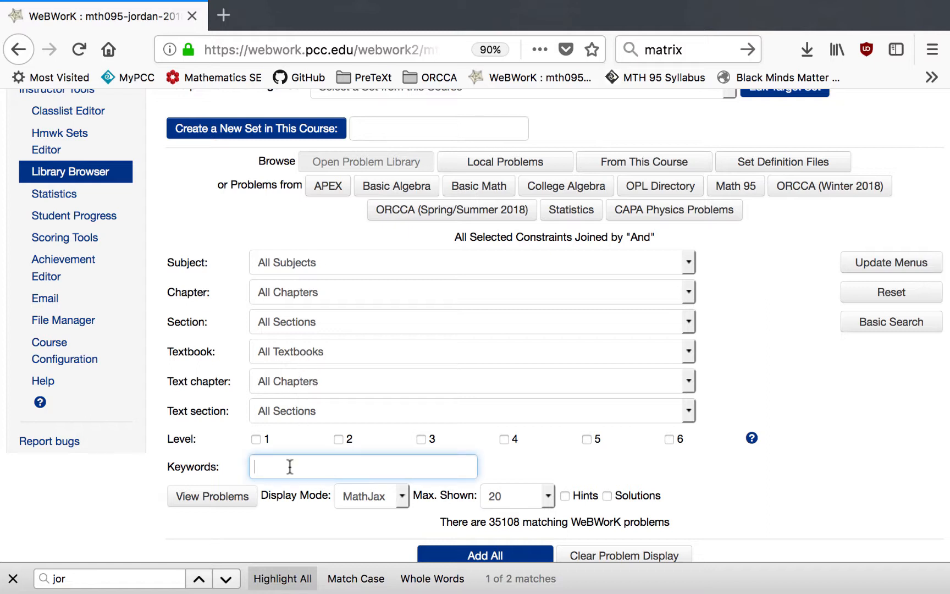
scroll(333, 336, "down", 1)
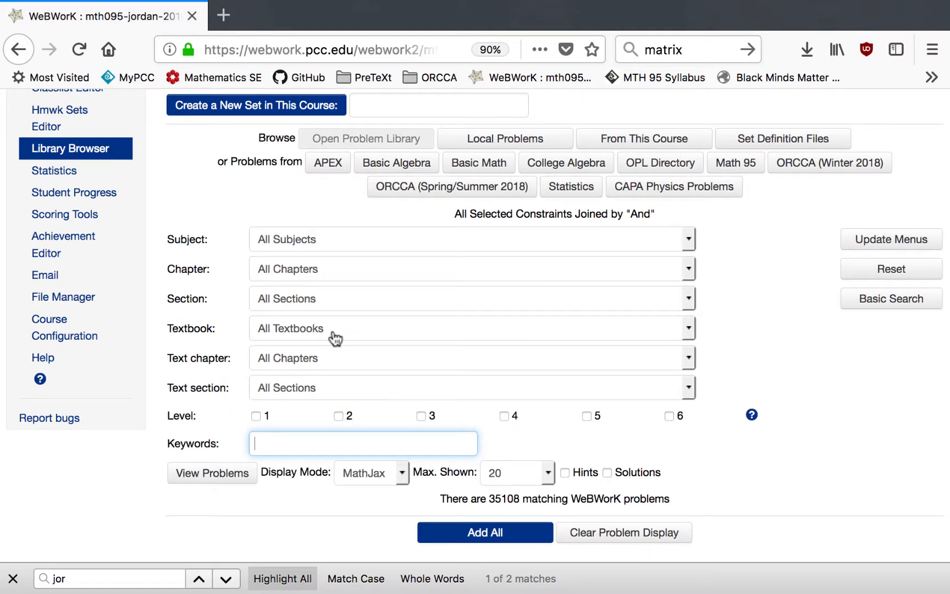
left_click(334, 335)
scroll(327, 264, "down", 5)
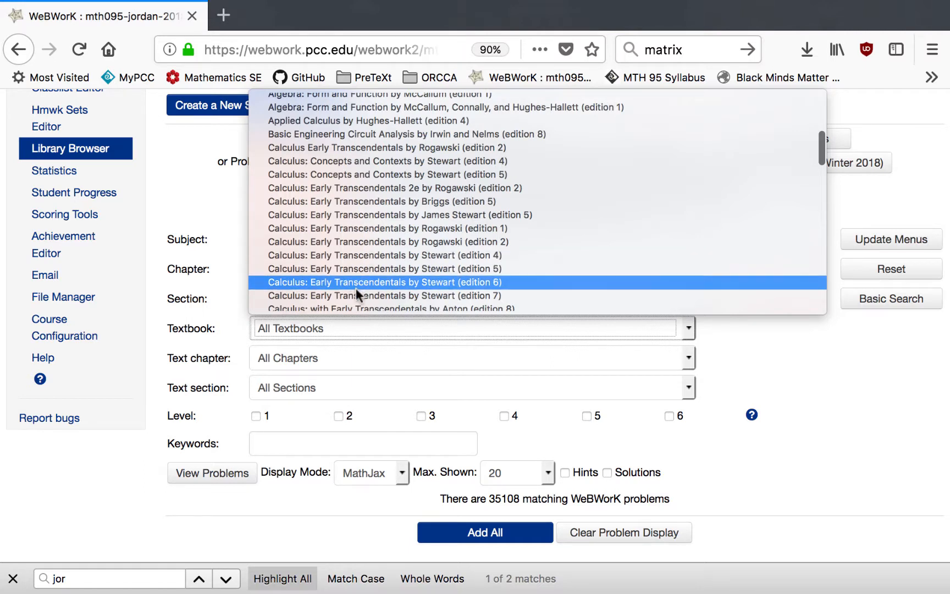
scroll(369, 262, "down", 1)
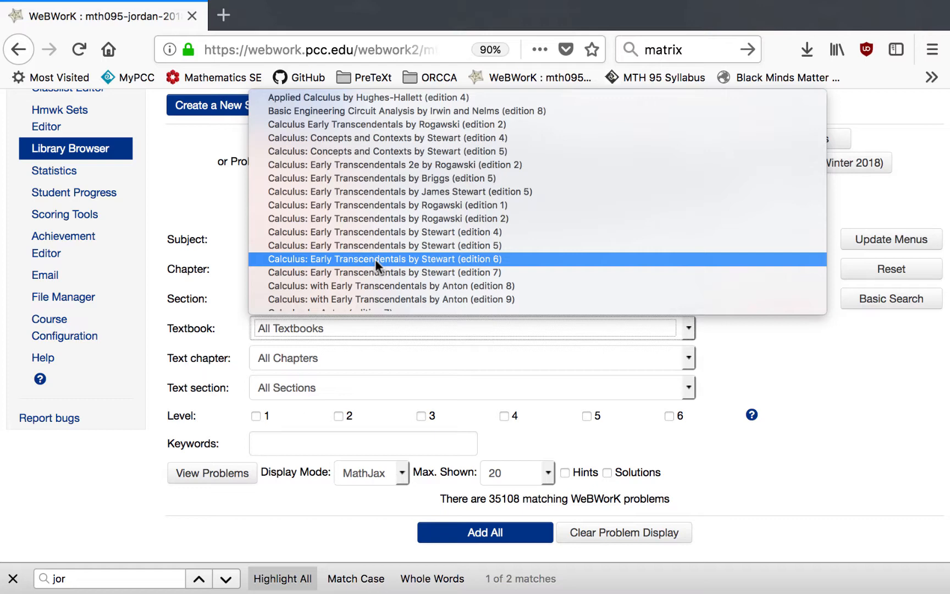
left_click(517, 364)
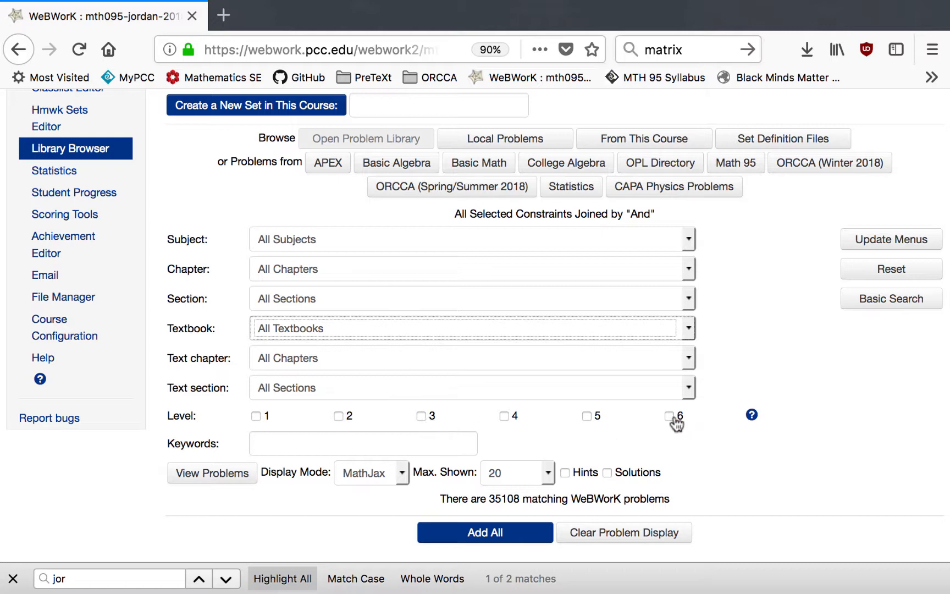
Display all problems of the Geometry collection from the Basic Algebra library, with the maximum shown set to All.
scroll(322, 234, "up", 4)
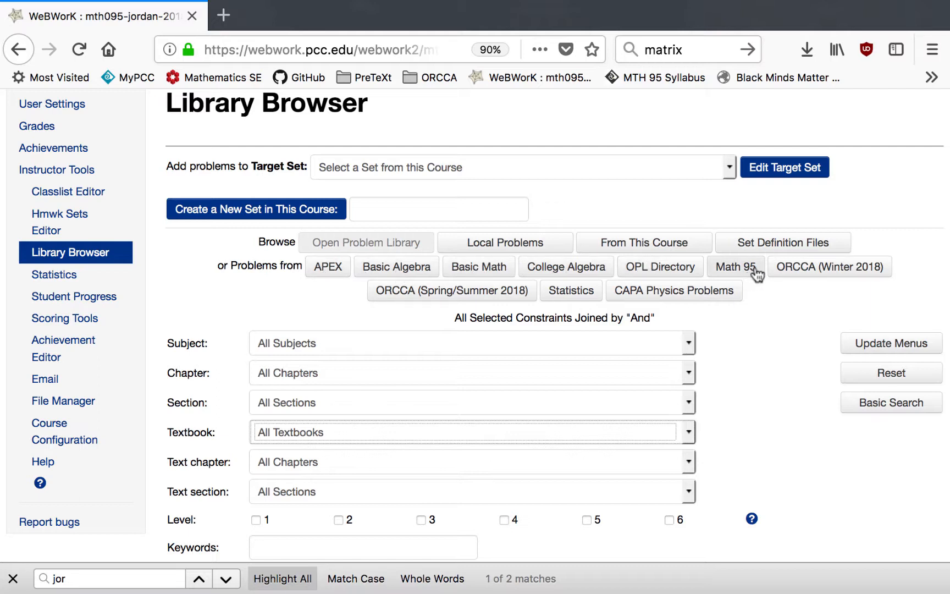
left_click(401, 269)
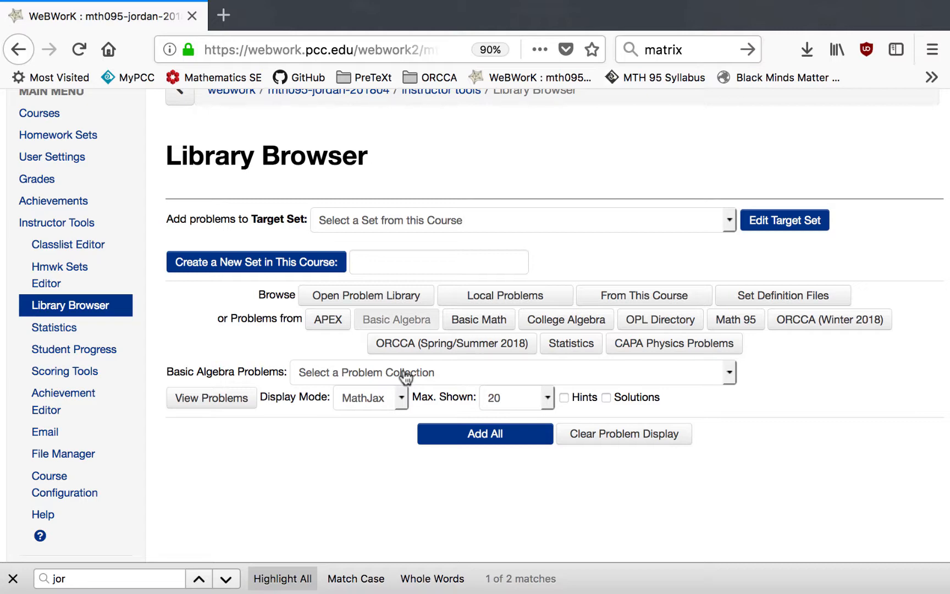
left_click(406, 377)
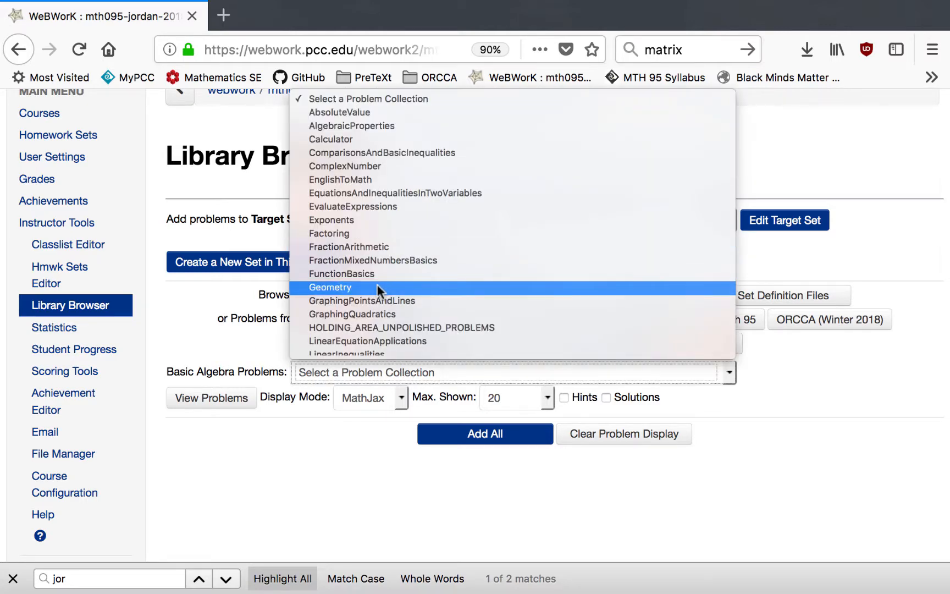
left_click(334, 287)
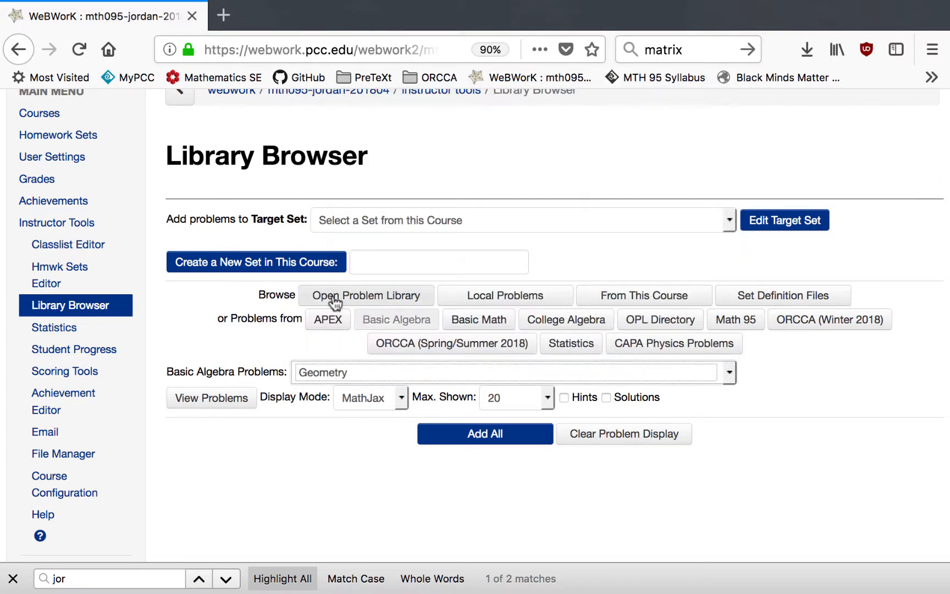
scroll(385, 329, "down", 2)
left_click(517, 334)
left_click(522, 385)
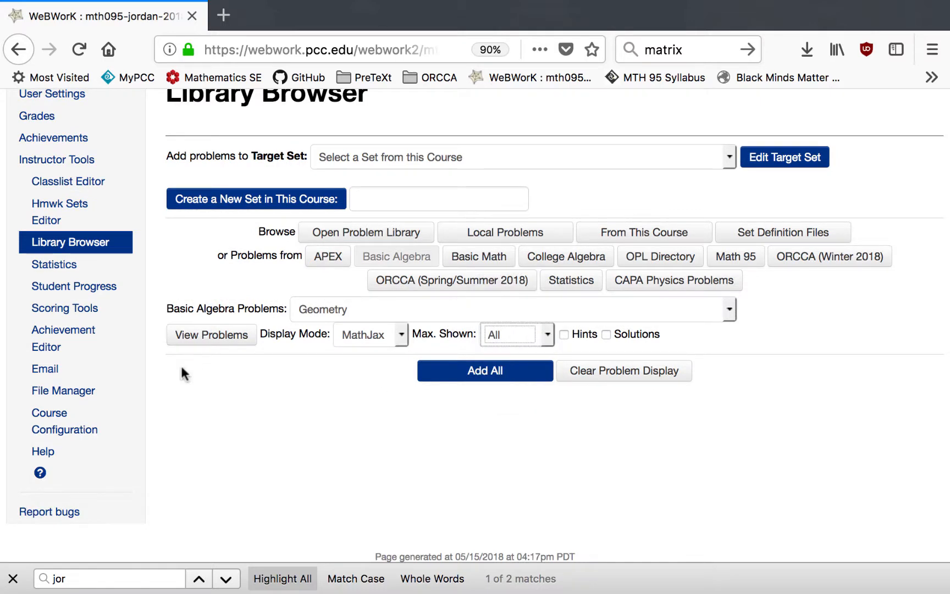
left_click(195, 339)
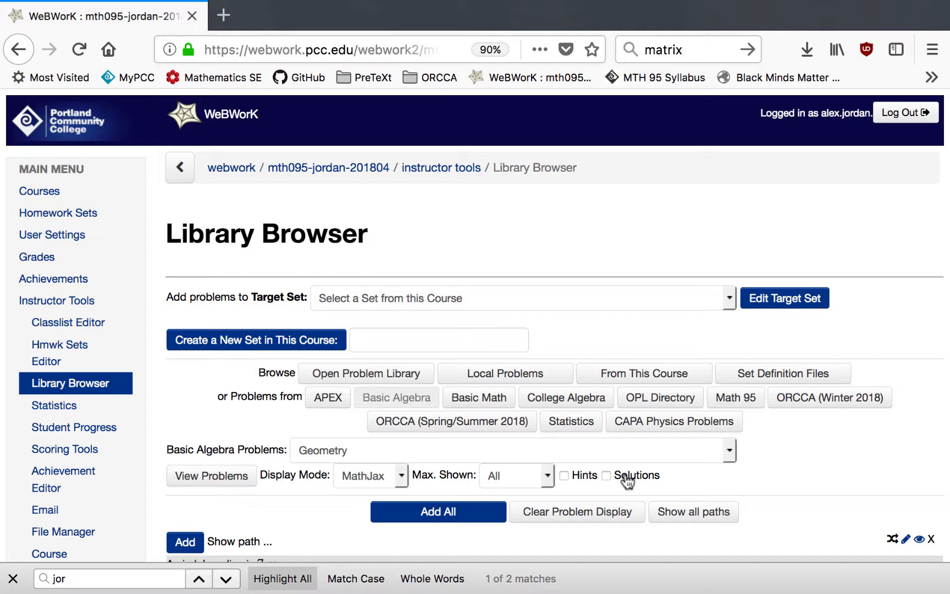
Try to add the problem about the perimeter and area of the house-shaped polygon.
scroll(626, 481, "down", 10)
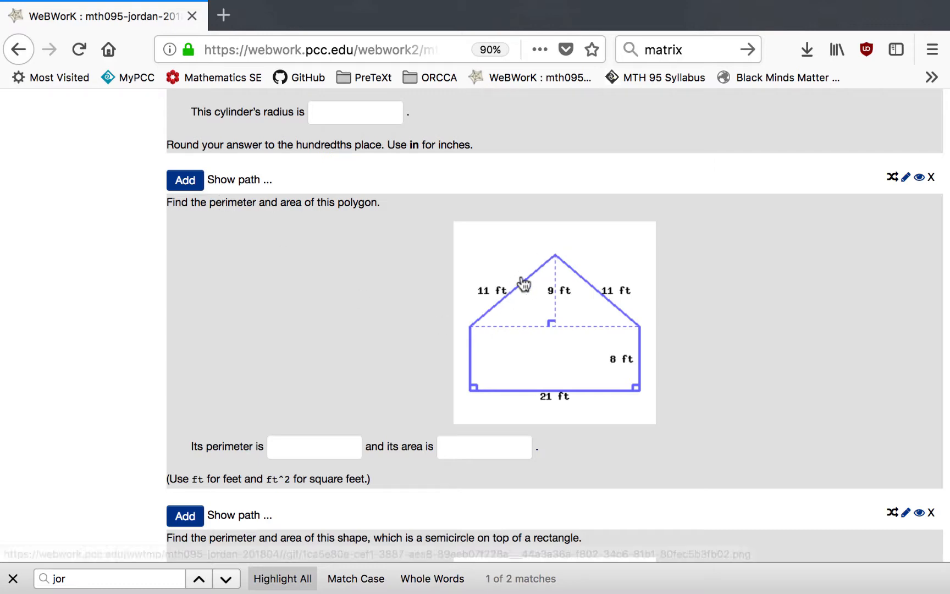
scroll(617, 297, "up", 3)
left_click(187, 268)
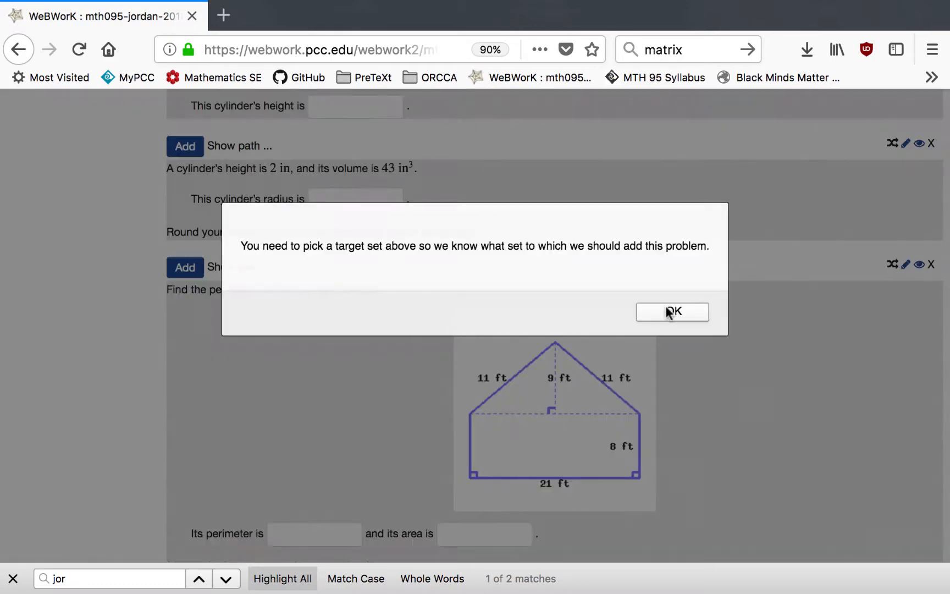
key("Return")
Choose Perimeter as the target set for added problems.
scroll(377, 317, "up", 10)
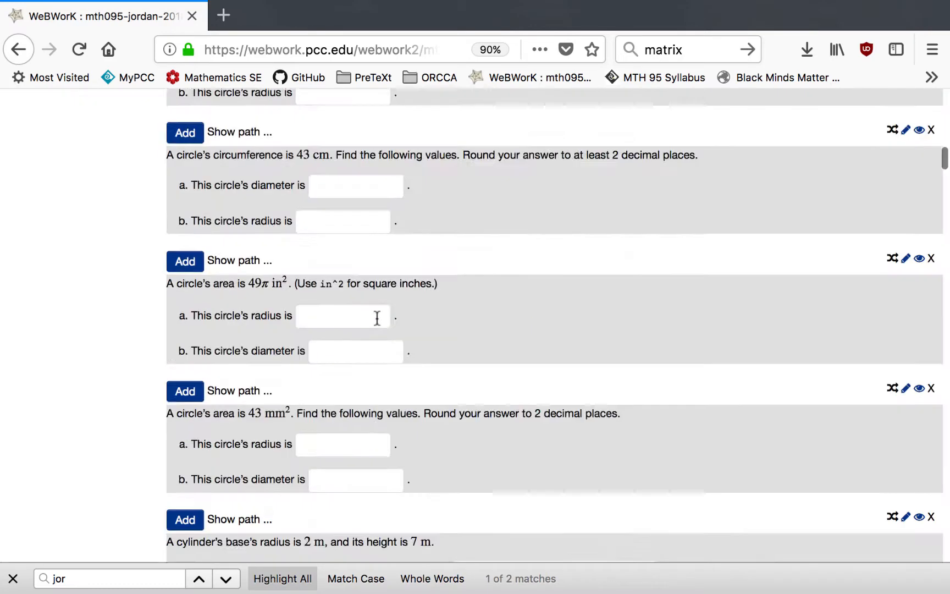
left_click(393, 308)
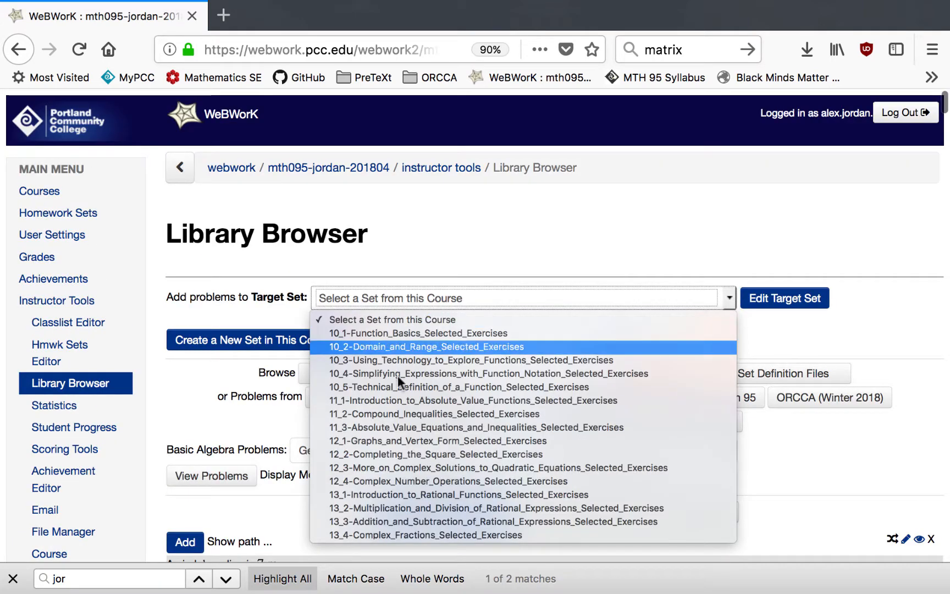
scroll(398, 396, "down", 3)
left_click(381, 532)
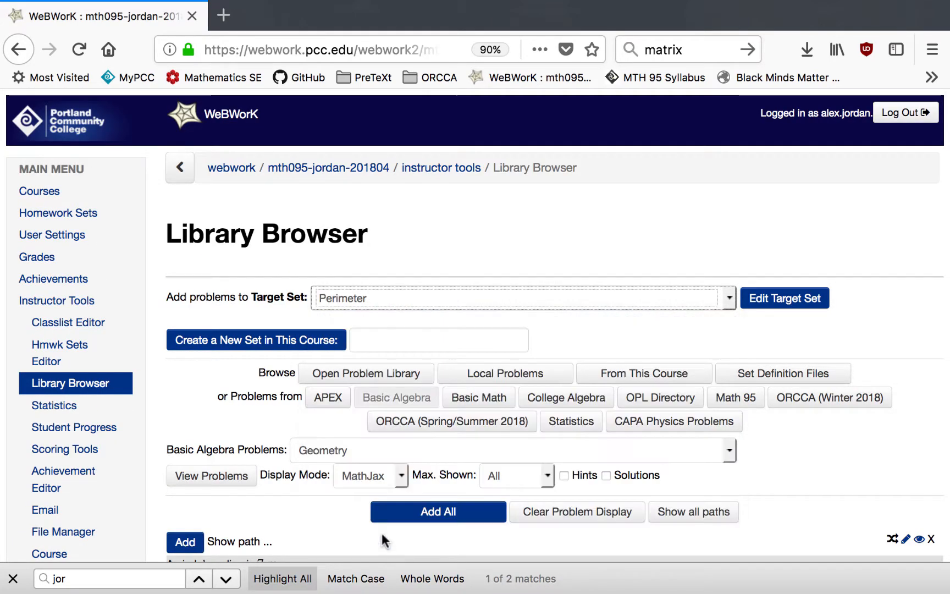
Add the problem about the perimeter and area of the house-shaped polygon to the Perimeter set.
scroll(504, 492, "down", 10)
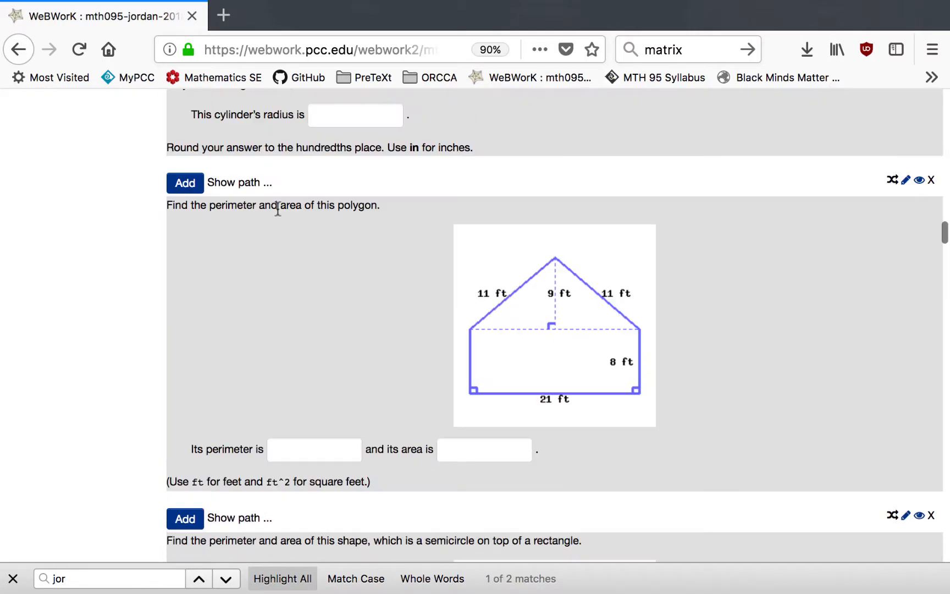
left_click(187, 186)
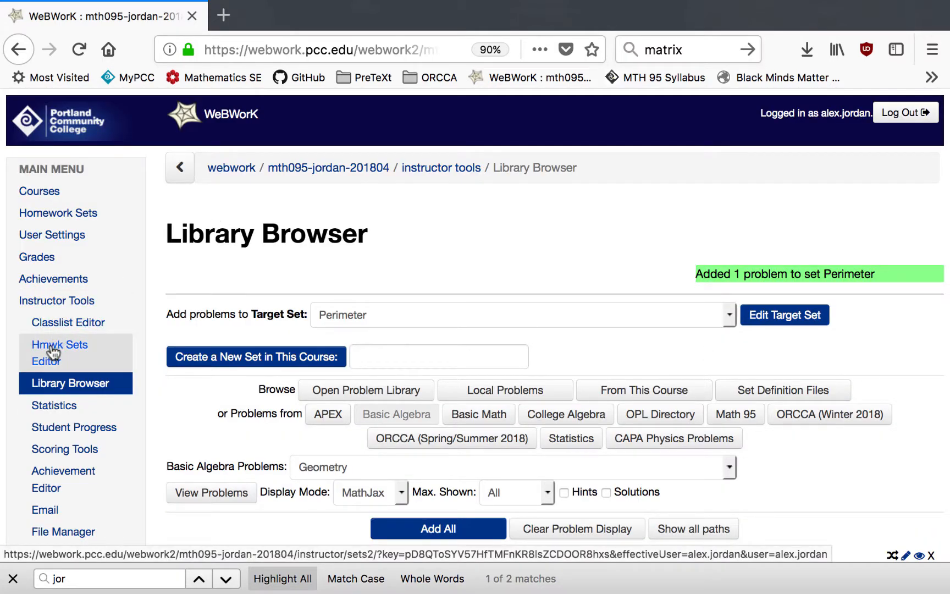
Open the Perimeter set's details for editing and set its open date to 05/13/2018 and its close date to 05/31/2018.
left_click(66, 214)
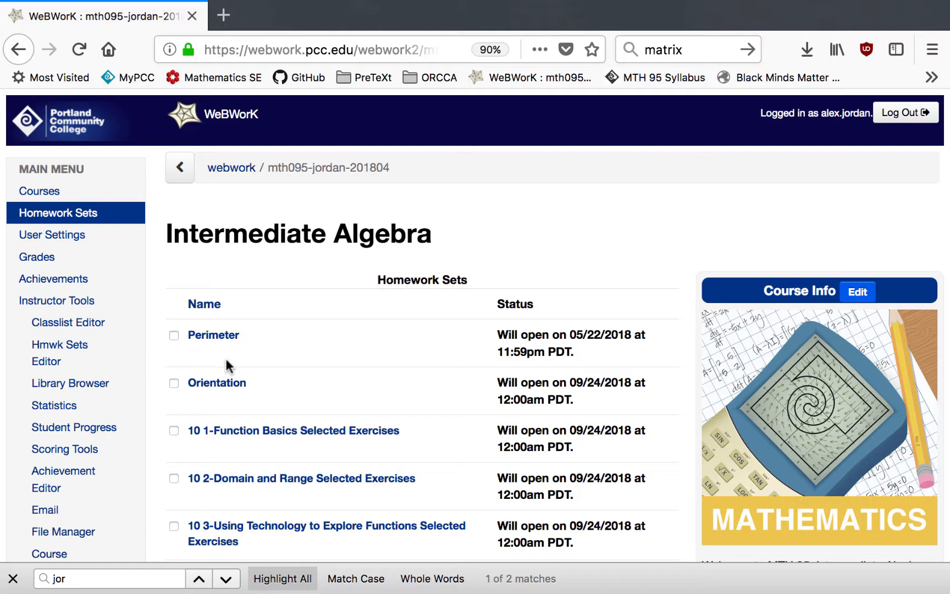
left_click(62, 350)
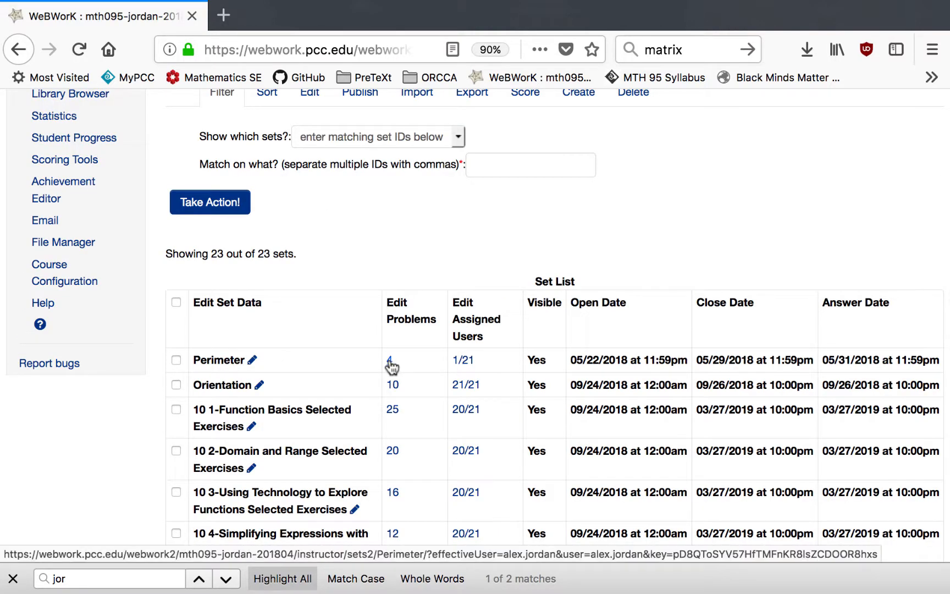
left_click(390, 363)
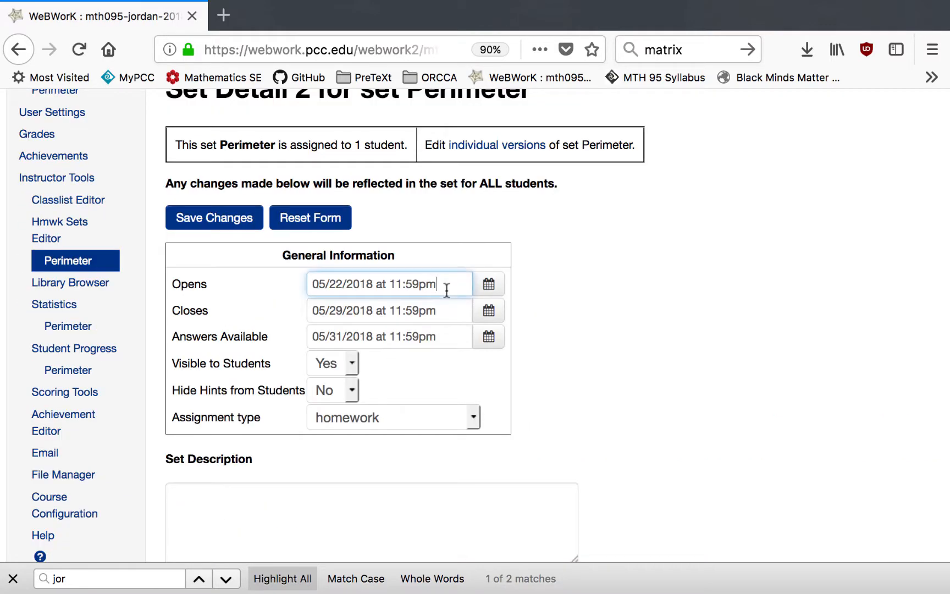
left_click(488, 291)
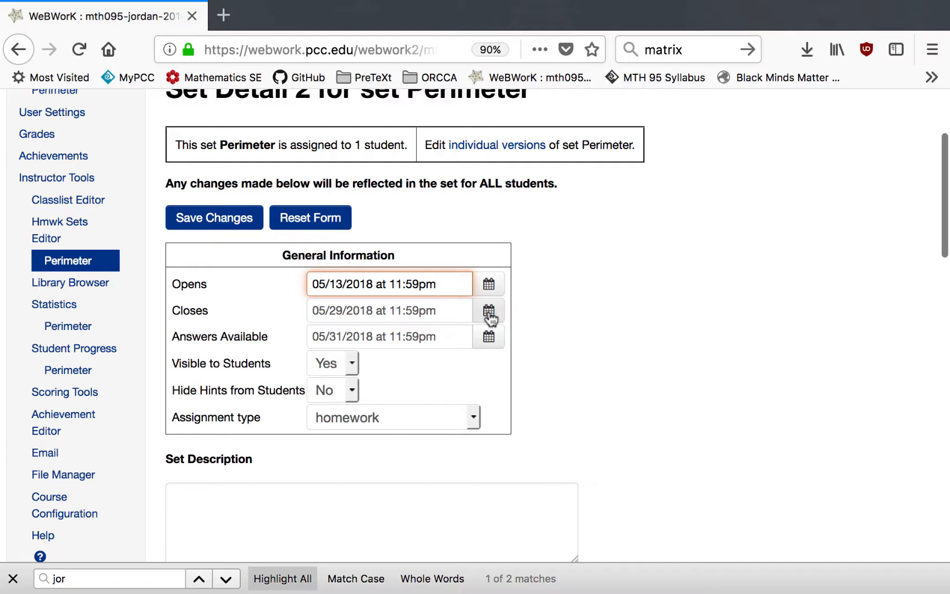
left_click(489, 314)
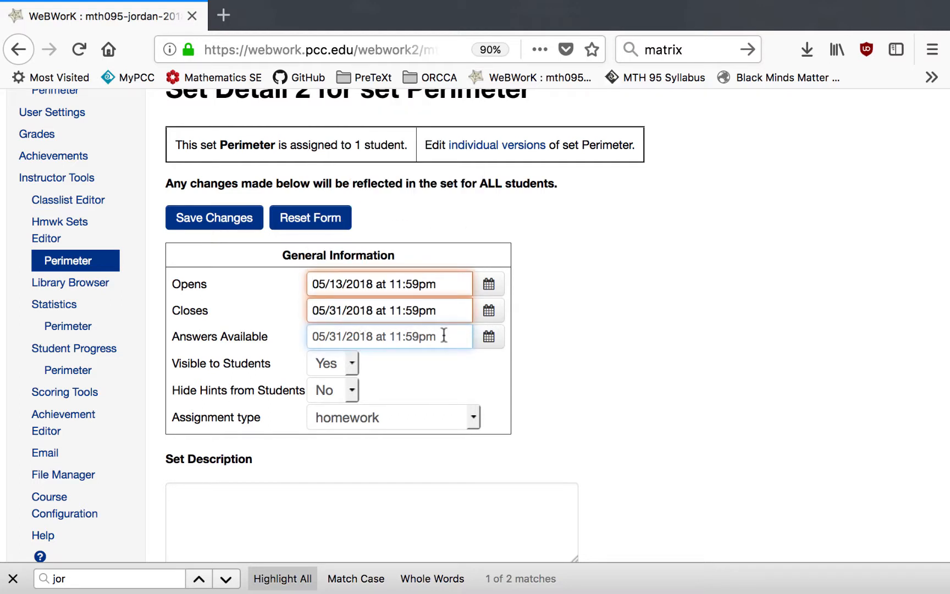
Render all problems in the Perimeter set and look through their previews.
scroll(585, 332, "down", 15)
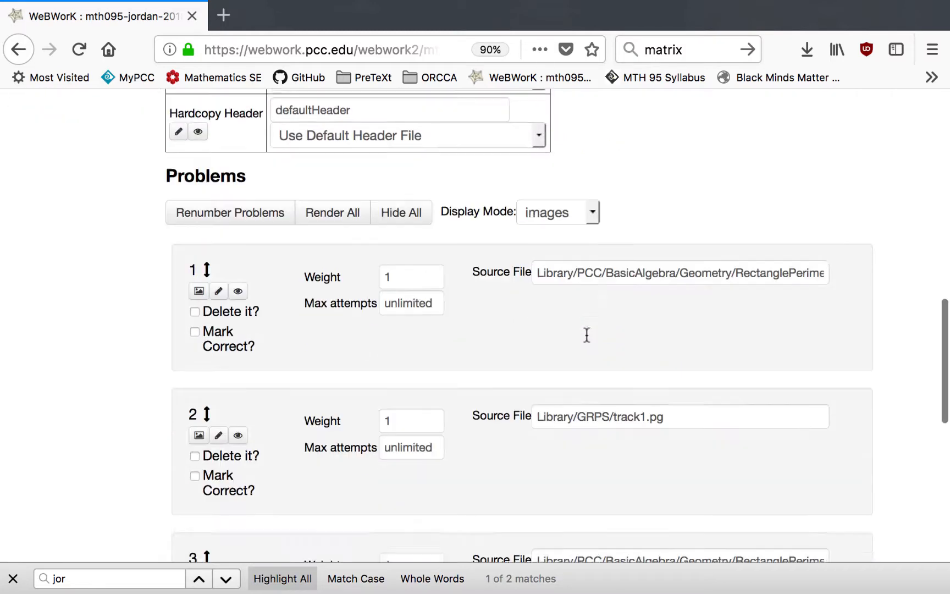
scroll(585, 333, "up", 5)
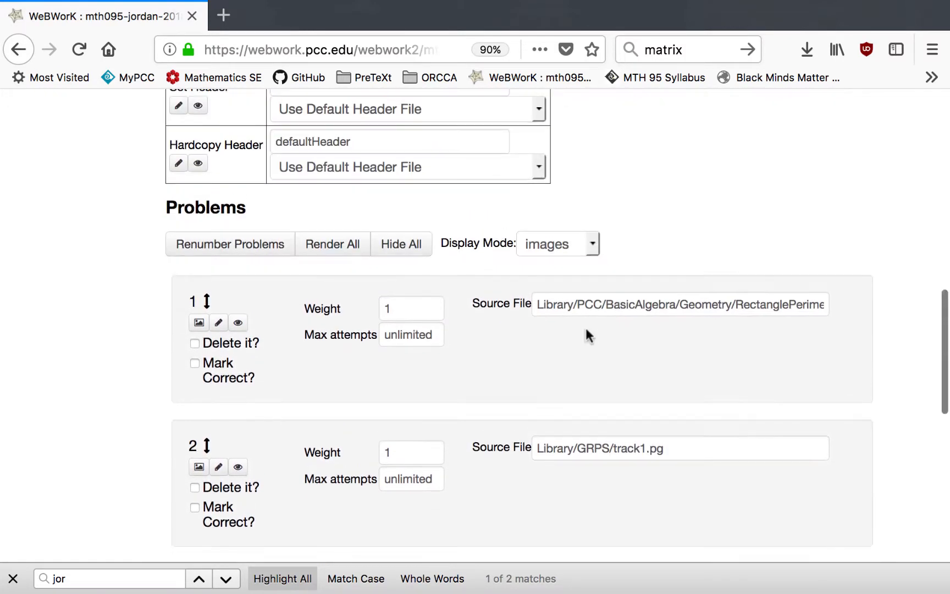
scroll(537, 428, "down", 10)
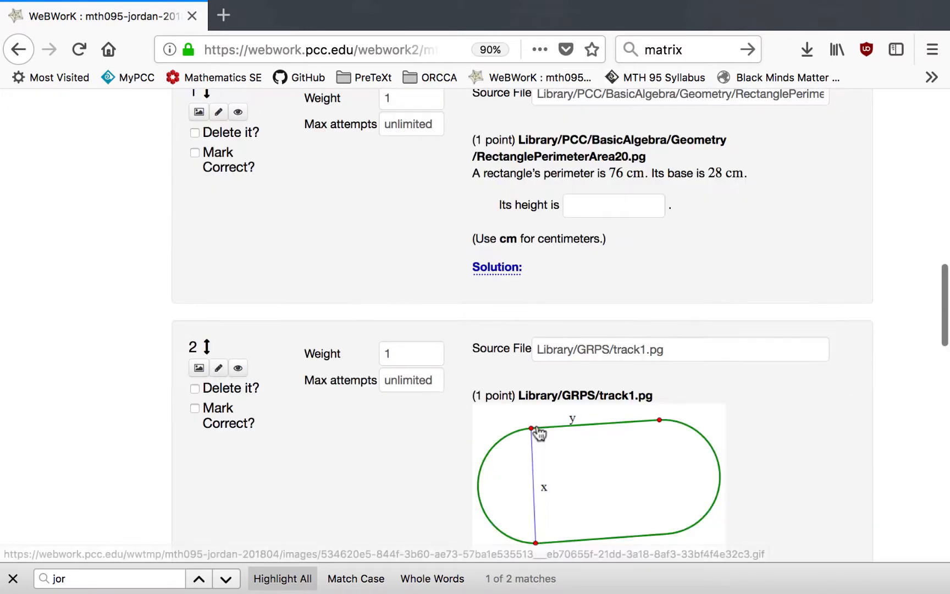
scroll(537, 426, "up", 15)
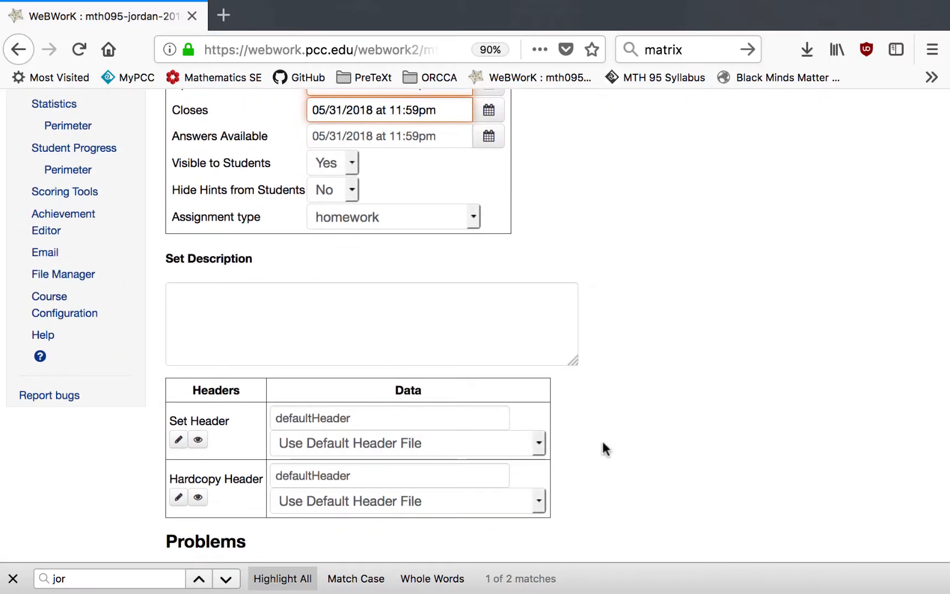
Enter the set description "This set is about perimeter." and save the changes to the Perimeter set.
left_click(346, 300)
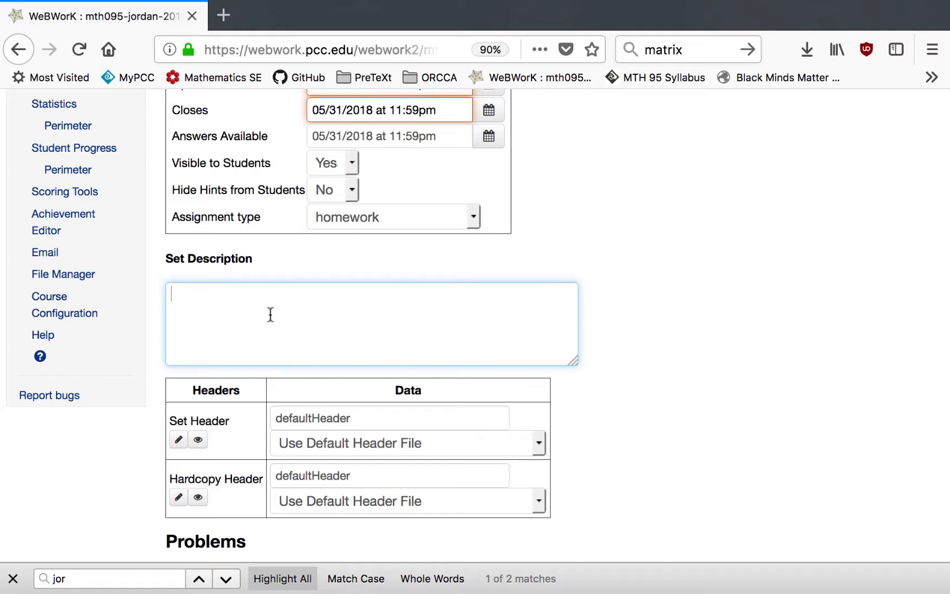
type("This set is about pe")
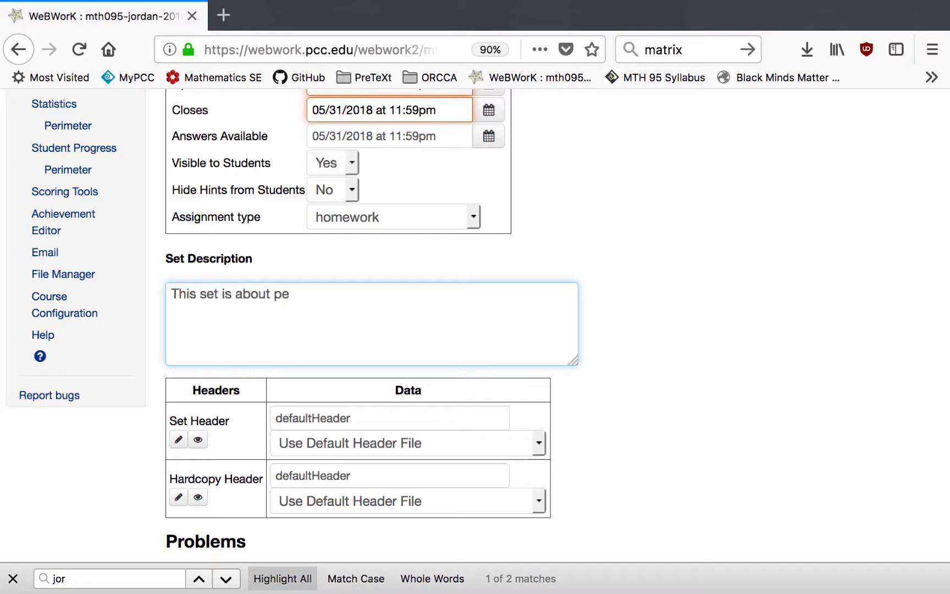
type("rimeter.")
scroll(233, 316, "up", 3)
left_click(204, 204)
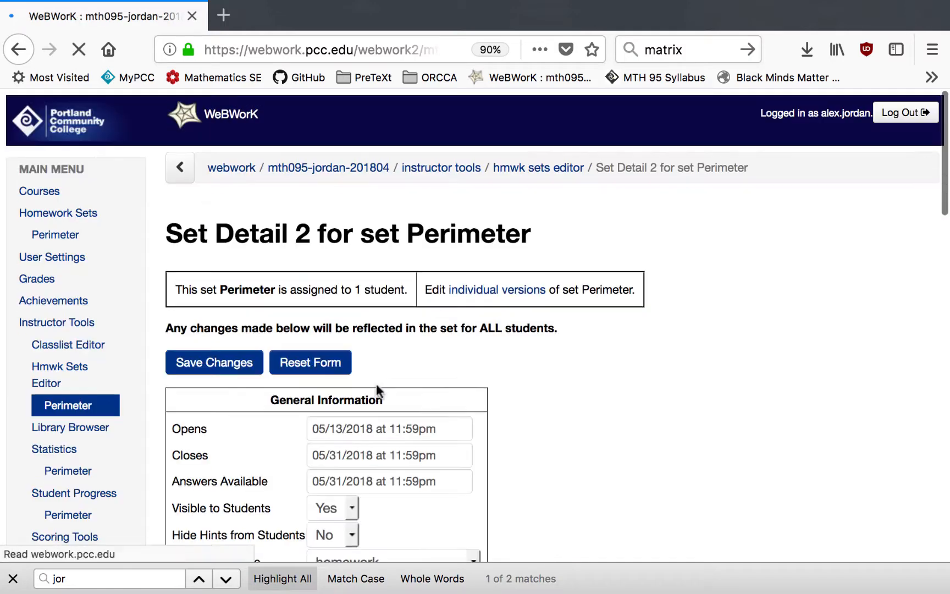
scroll(603, 440, "up", 4)
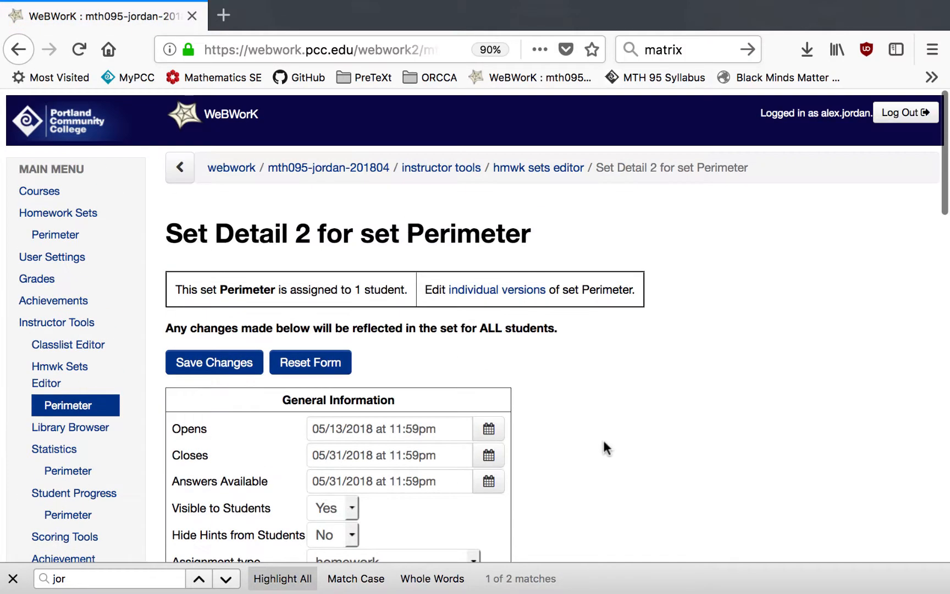
Check the Perimeter set's status and description in the course's homework list, and open the set to view its problems.
left_click(77, 215)
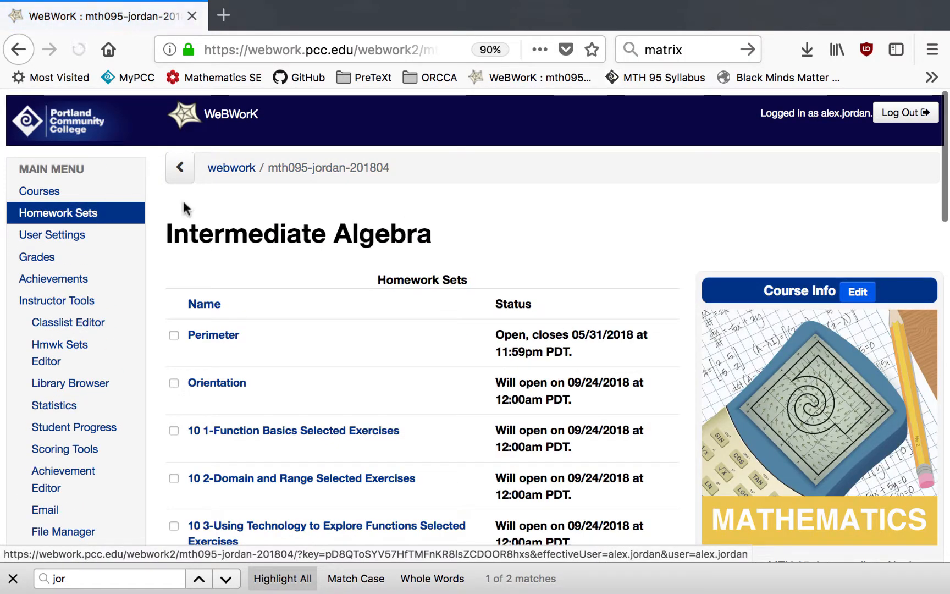
mouse_move(226, 337)
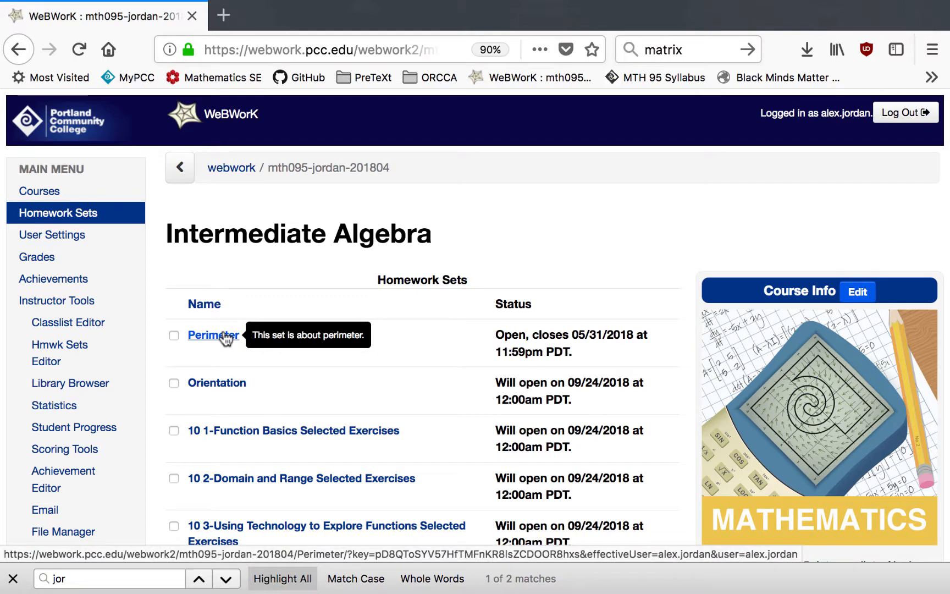
left_click(214, 337)
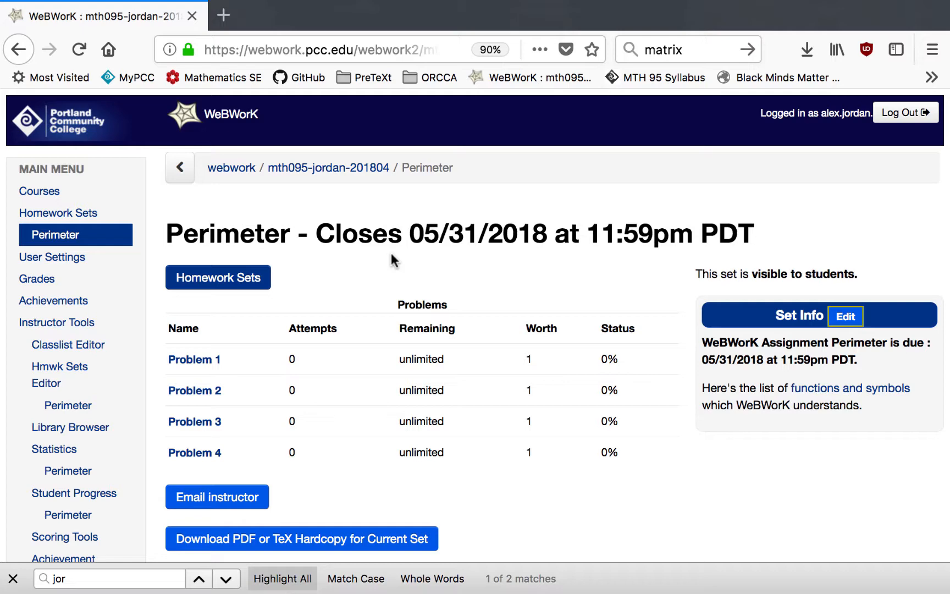
Examine which users are assigned to the Perimeter set, starting from the Hmwk Sets Editor.
left_click(71, 371)
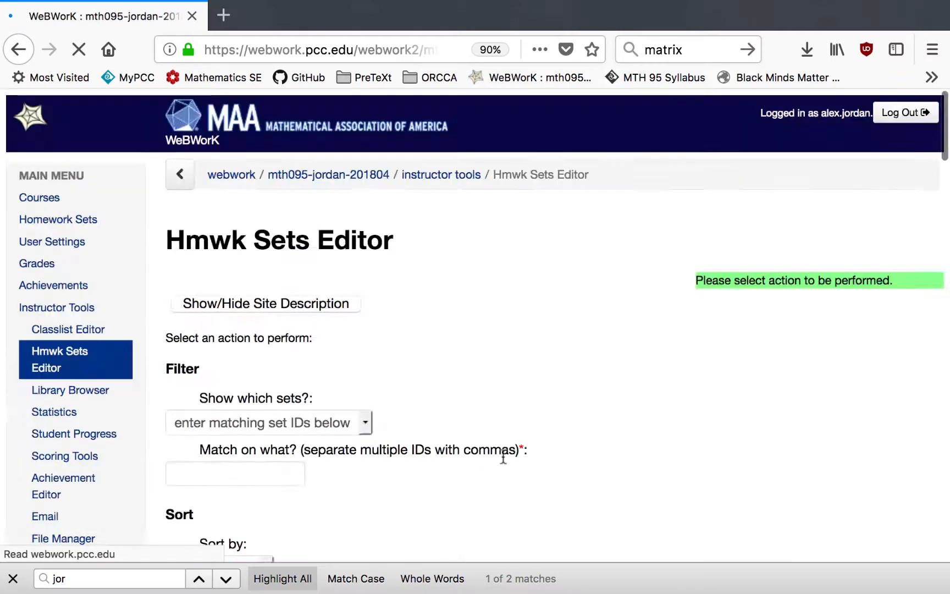
scroll(205, 383, "down", 5)
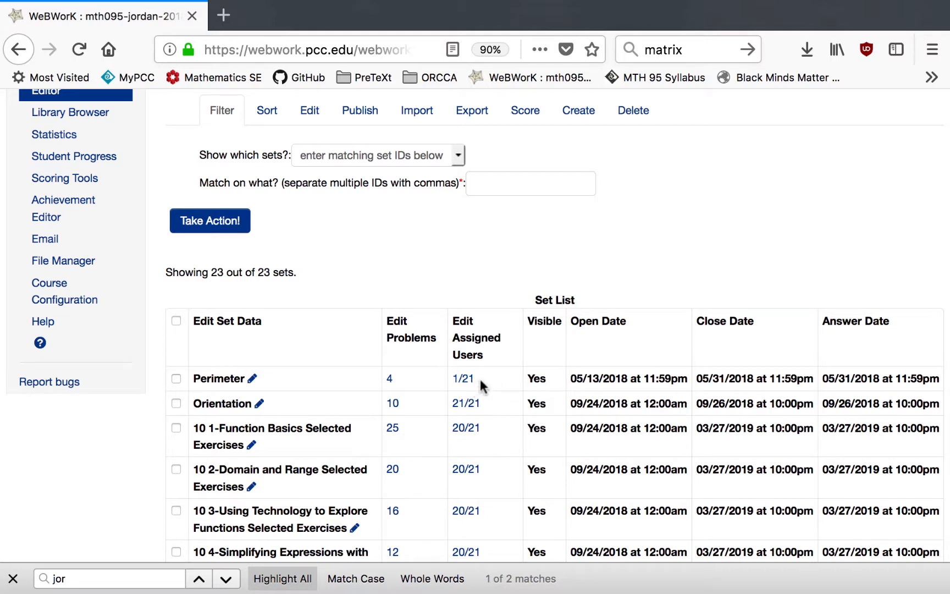
scroll(456, 333, "up", 3)
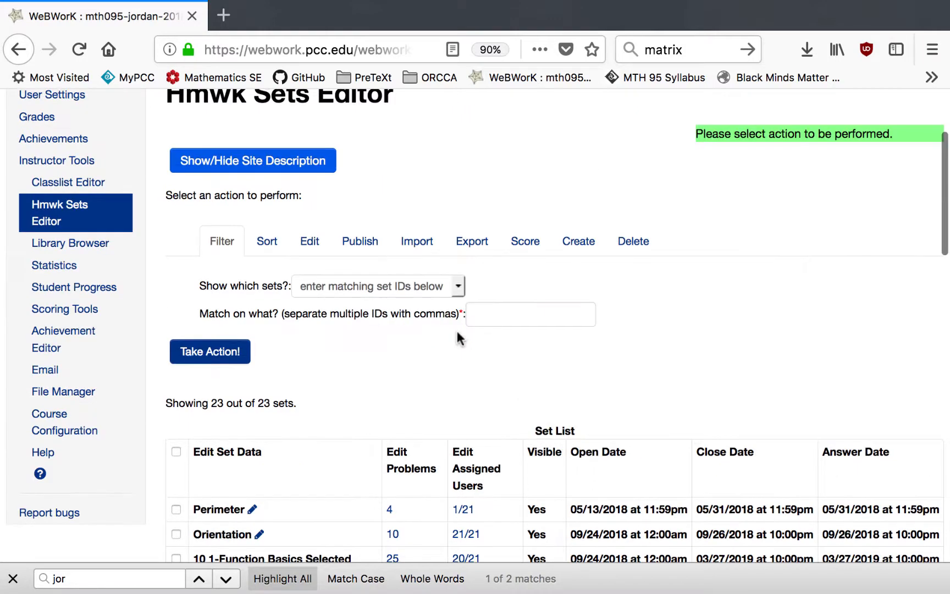
left_click(463, 510)
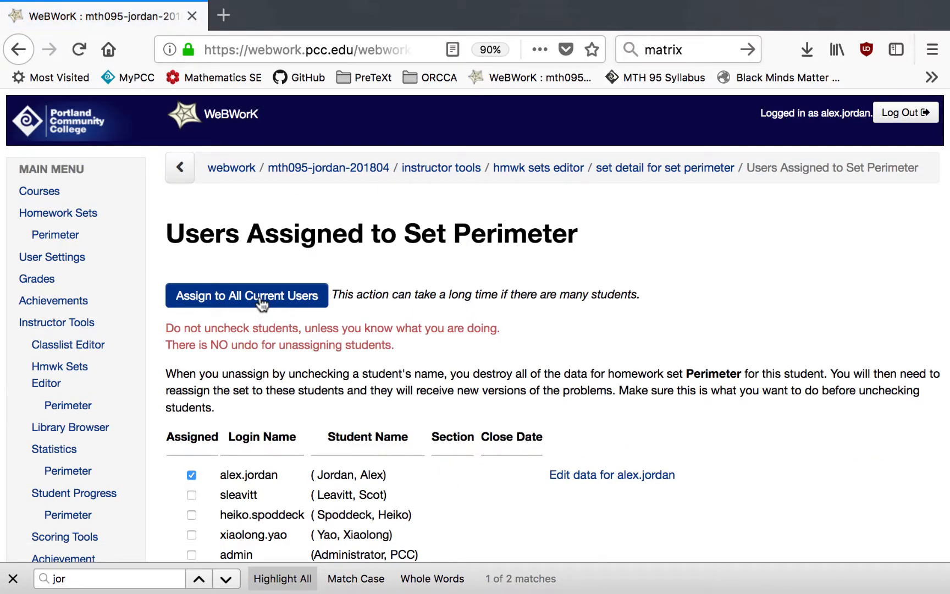
Assign the Perimeter set to every user in the course from the Instructor Tools page.
left_click(56, 324)
scroll(582, 484, "down", 6)
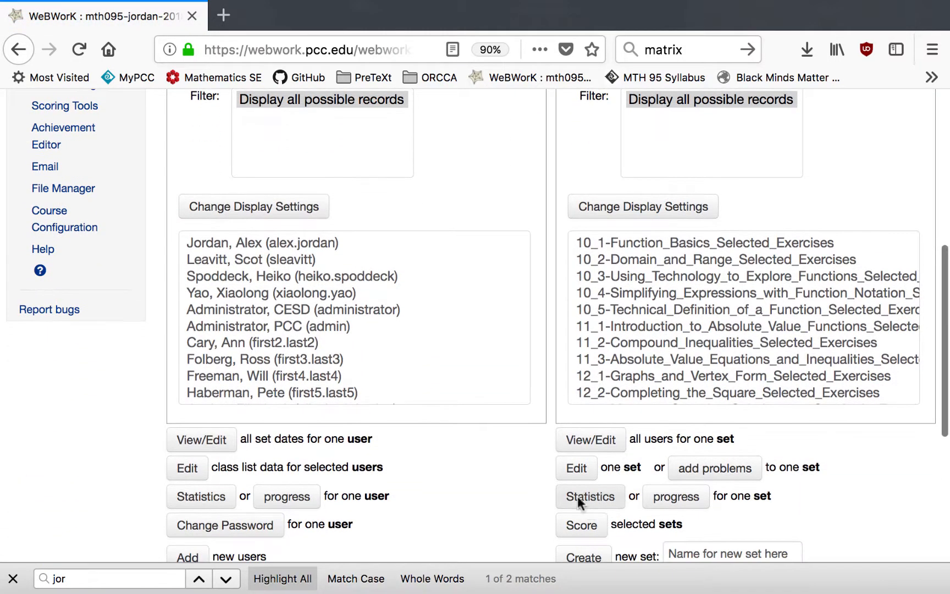
left_click(304, 245)
scroll(307, 329, "down", 5)
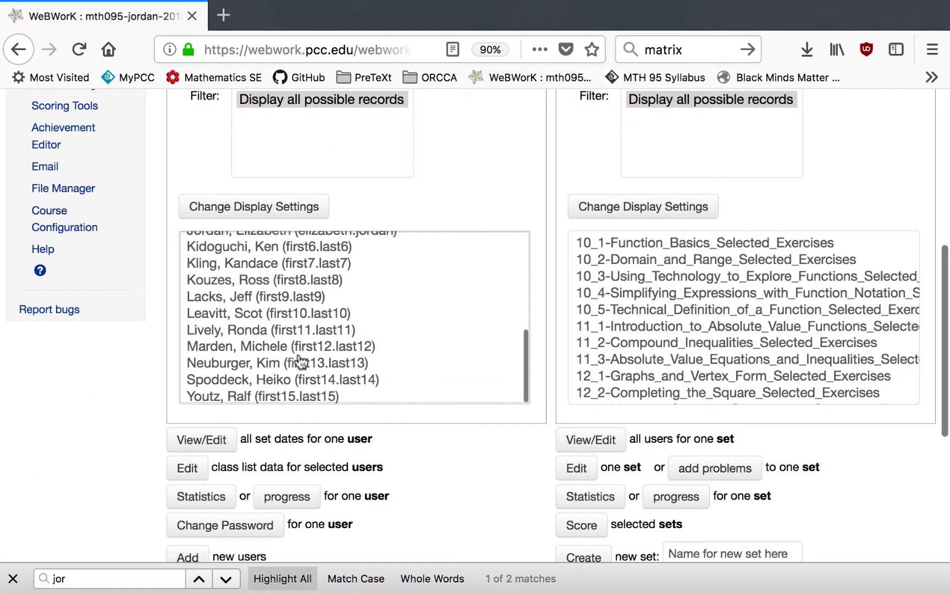
left_click(300, 397, "shift")
scroll(752, 329, "down", 5)
left_click(614, 403)
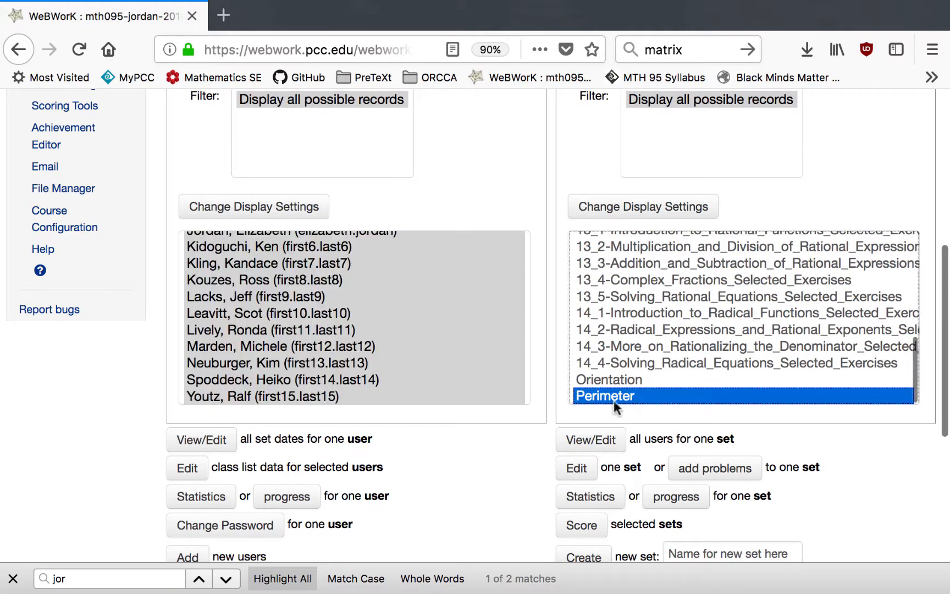
scroll(548, 453, "down", 5)
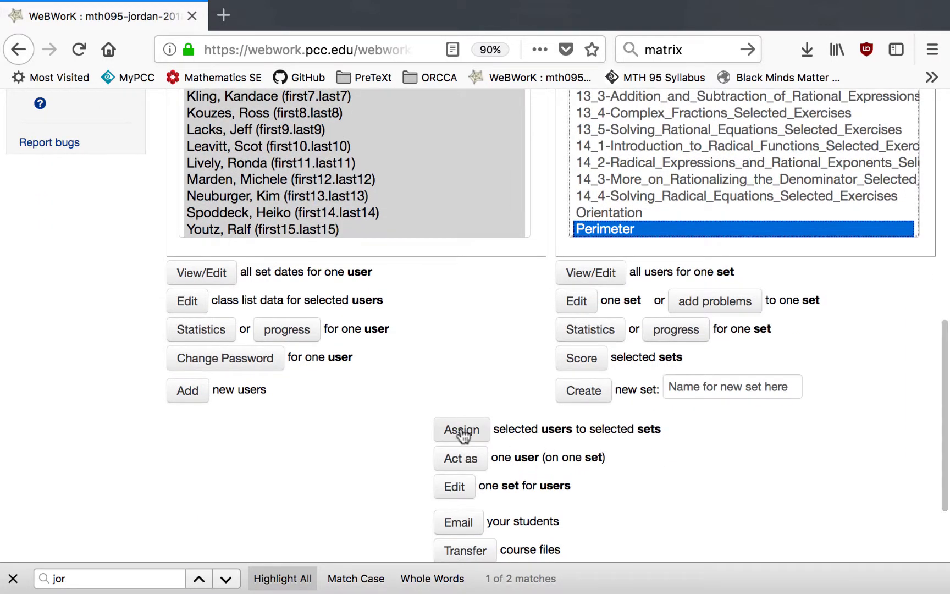
left_click(462, 432)
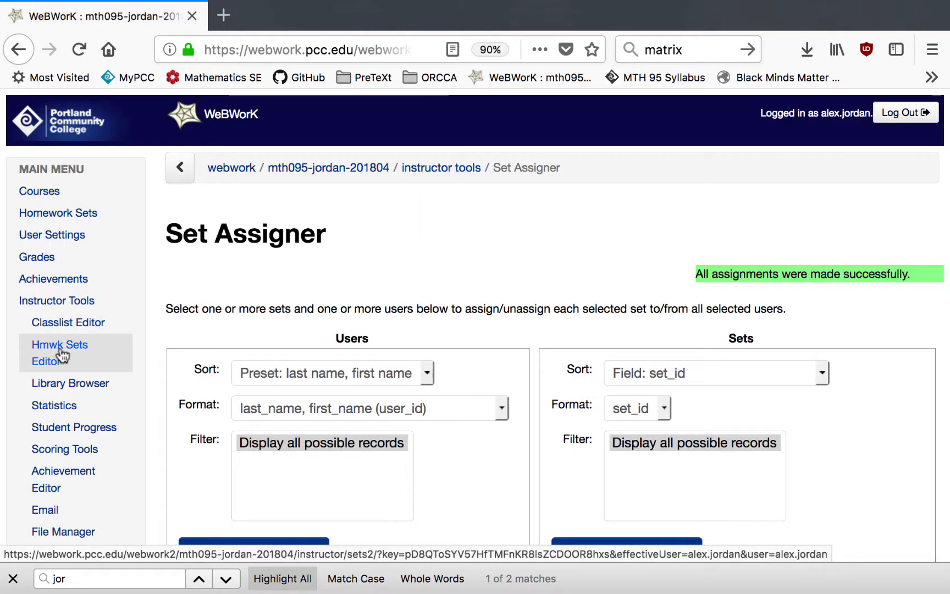
Check the Perimeter set's assigned users in the Hmwk Sets Editor's set list.
left_click(59, 352)
scroll(223, 415, "down", 5)
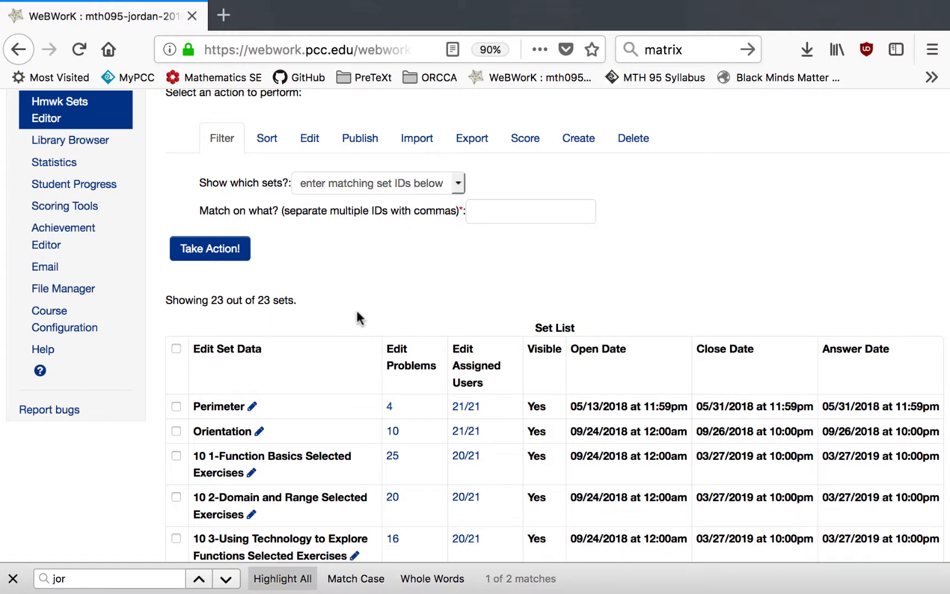
scroll(359, 318, "up", 1)
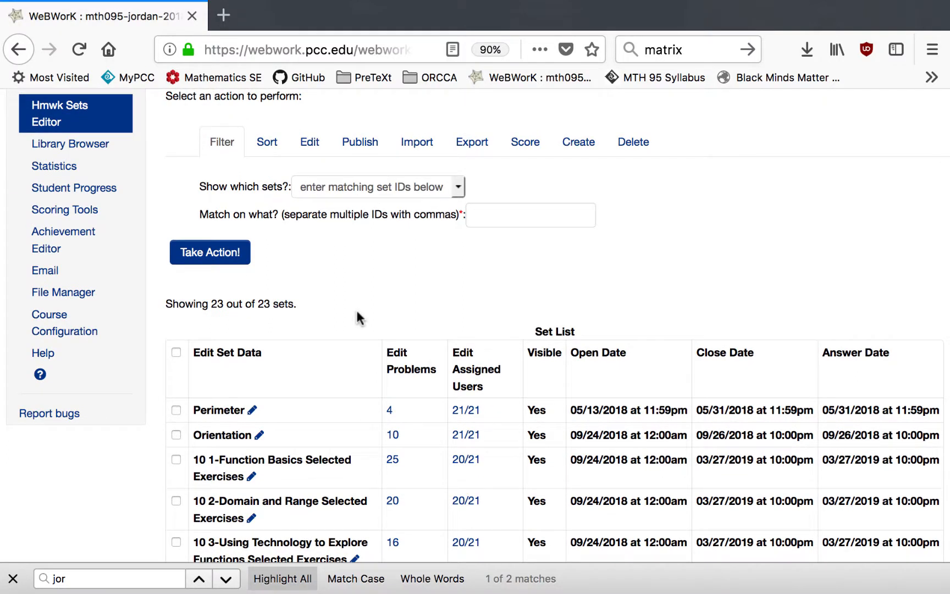